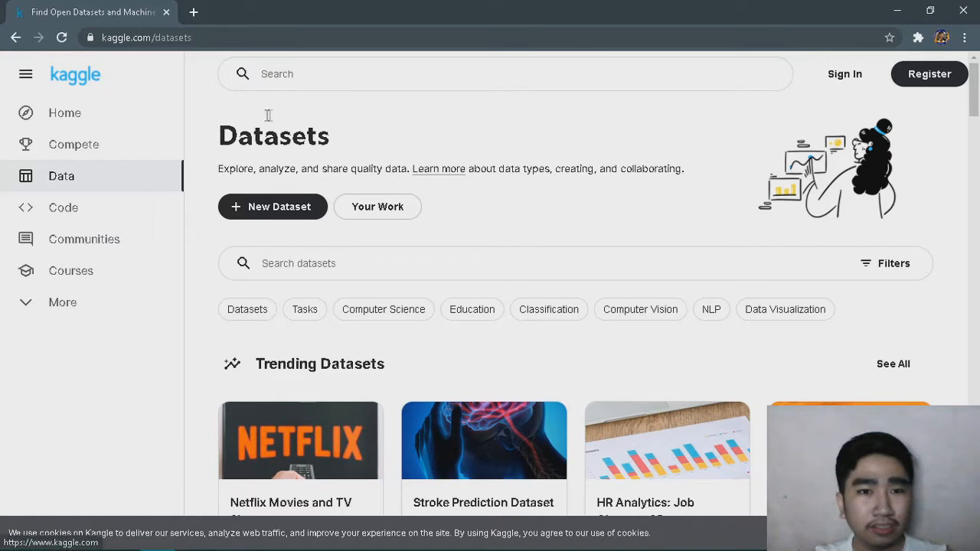
pyautogui.moveTo(204, 40); pyautogui.dragTo(52, 47)
pyautogui.click(256, 40)
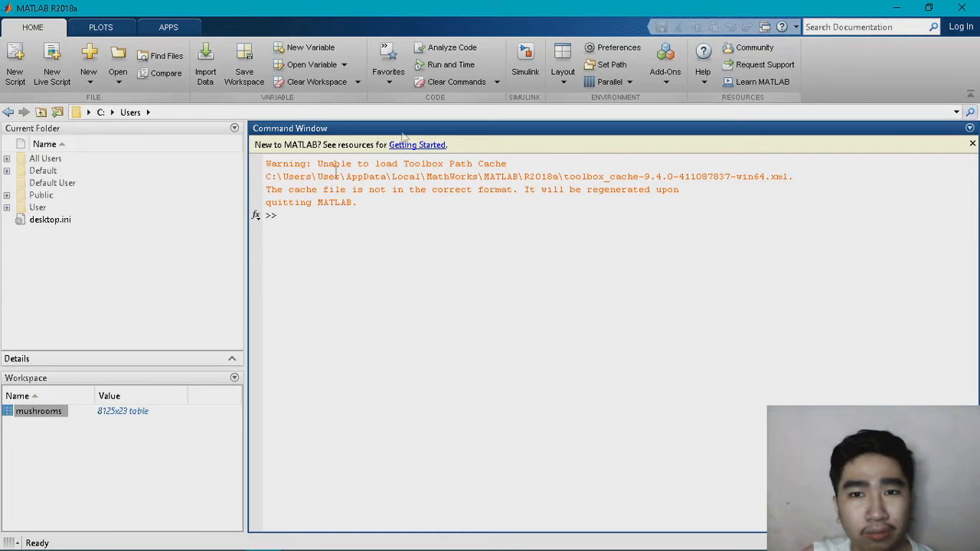
pyautogui.click(170, 29)
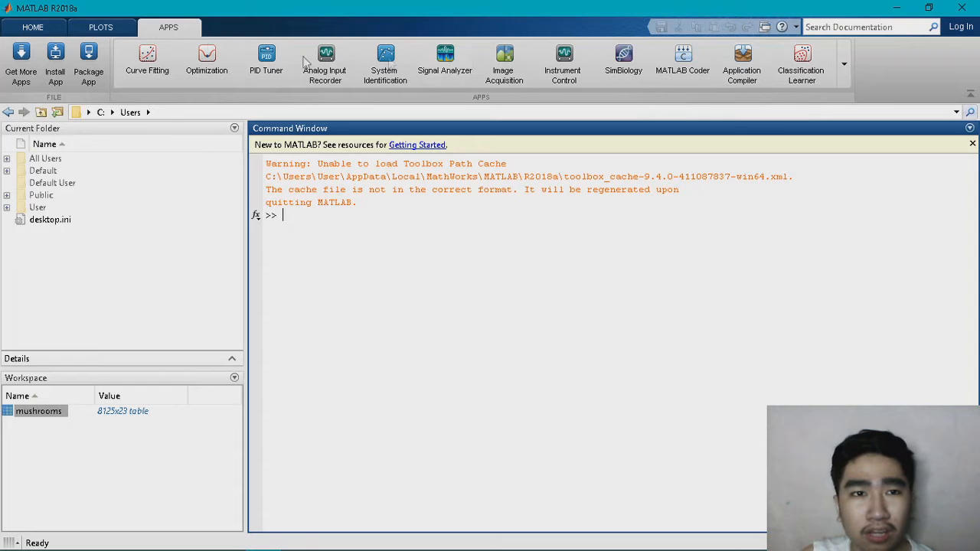
# - Start a data import, browse to the Desktop folder and review the supported file types
pyautogui.click(43, 27)
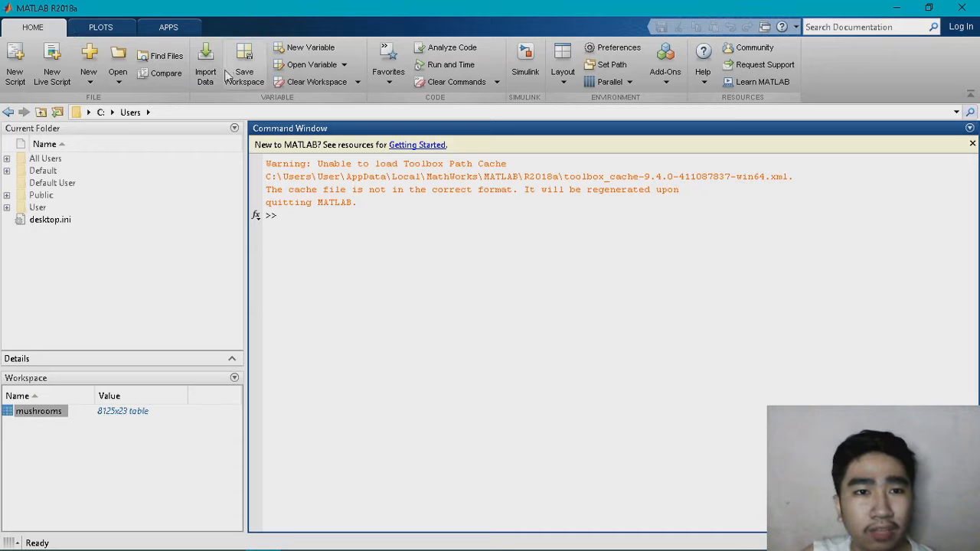
pyautogui.click(201, 71)
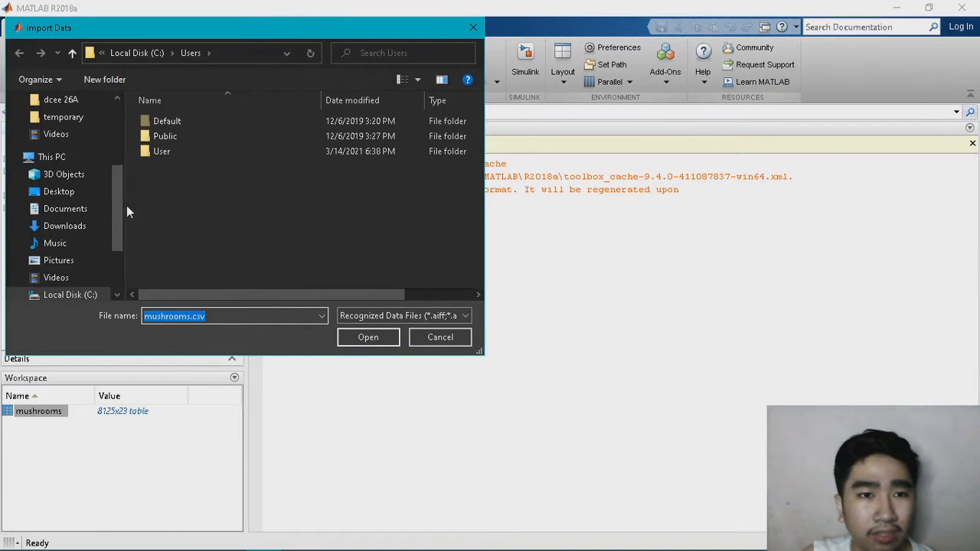
pyautogui.scroll(3, 124, 153)
pyautogui.scroll(1, 122, 150)
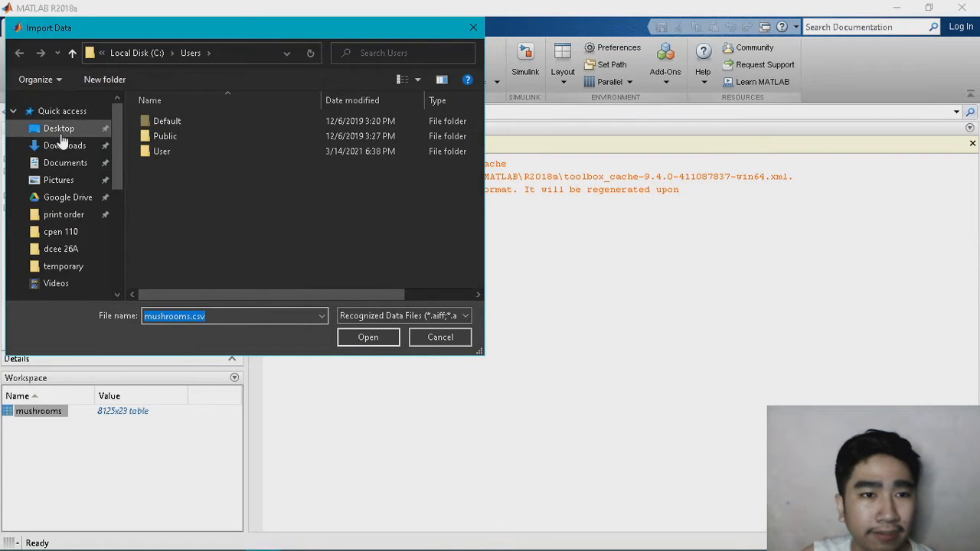
pyautogui.click(60, 130)
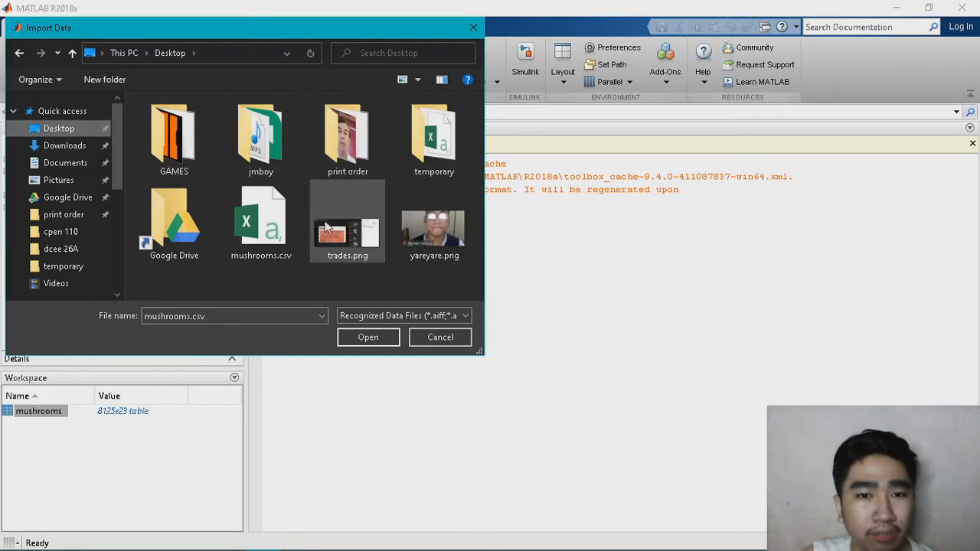
pyautogui.click(376, 319)
pyautogui.click(375, 317)
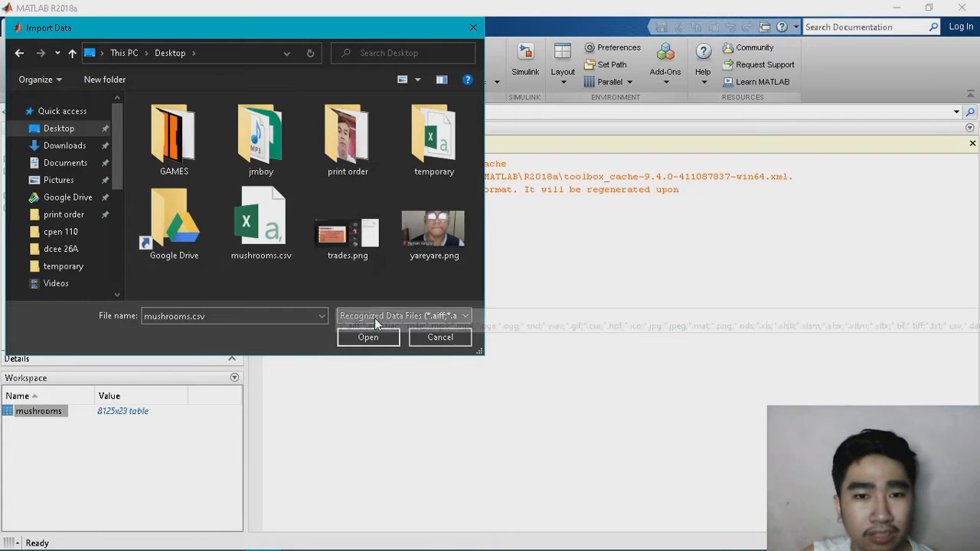
pyautogui.click(374, 318)
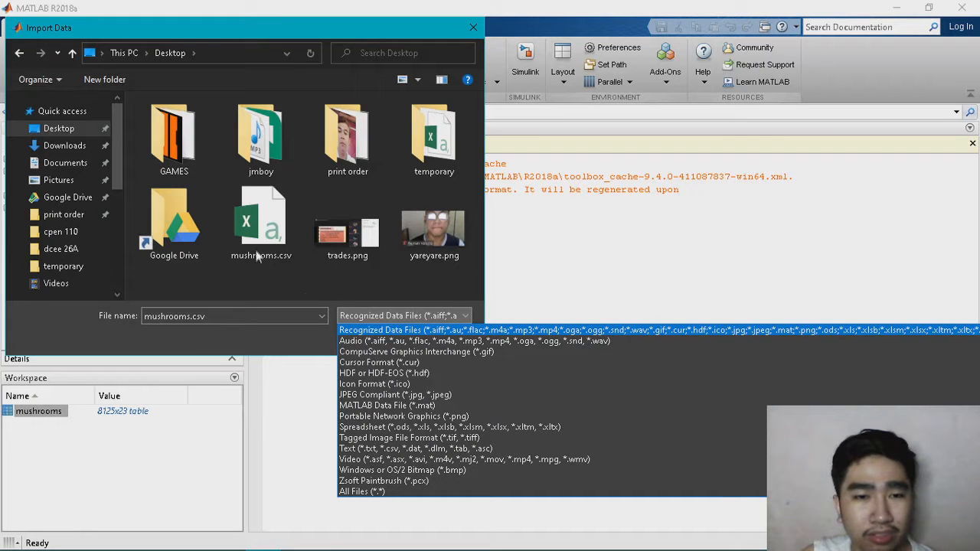
pyautogui.click(385, 317)
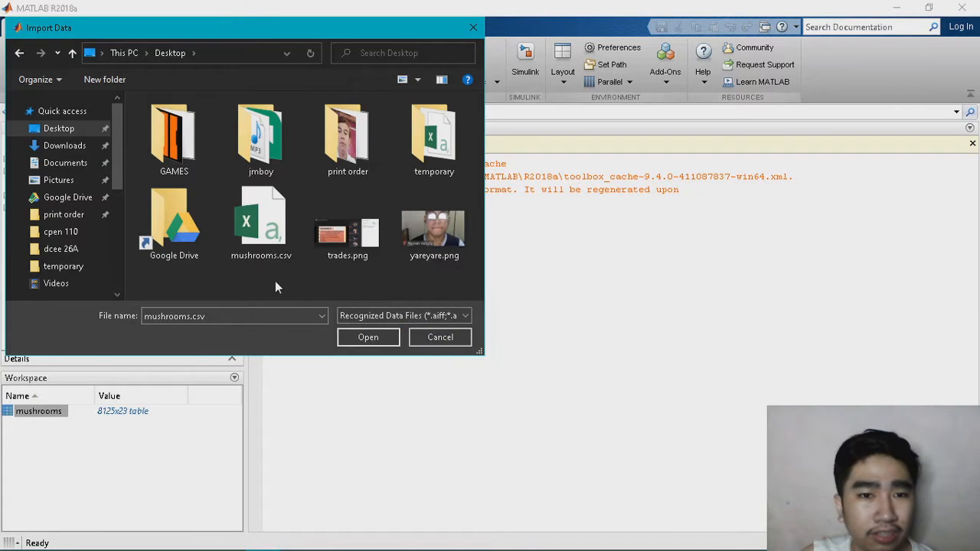
# - Preview mushrooms.csv in the import tool and close the preview without importing
pyautogui.click(277, 234)
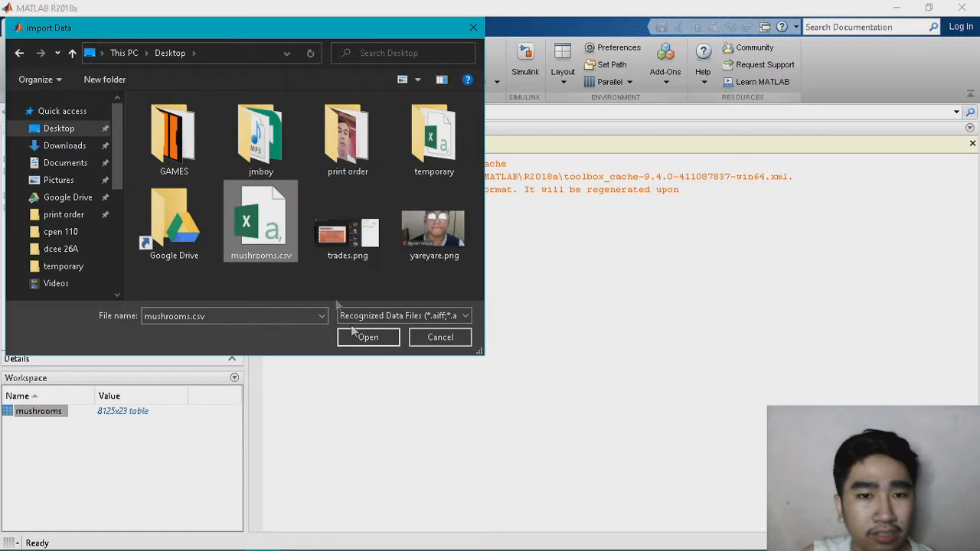
pyautogui.click(367, 338)
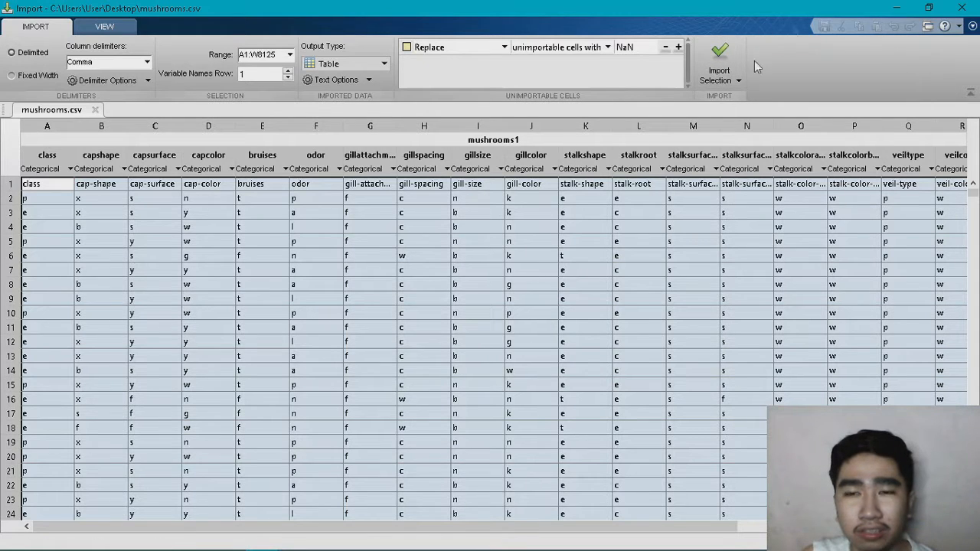
pyautogui.click(961, 8)
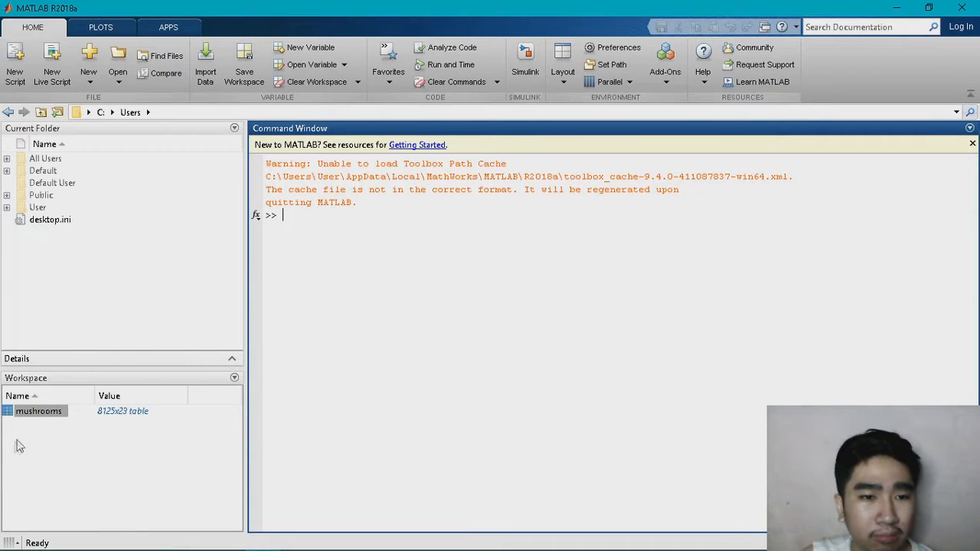
pyautogui.click(35, 414)
pyautogui.click(110, 412)
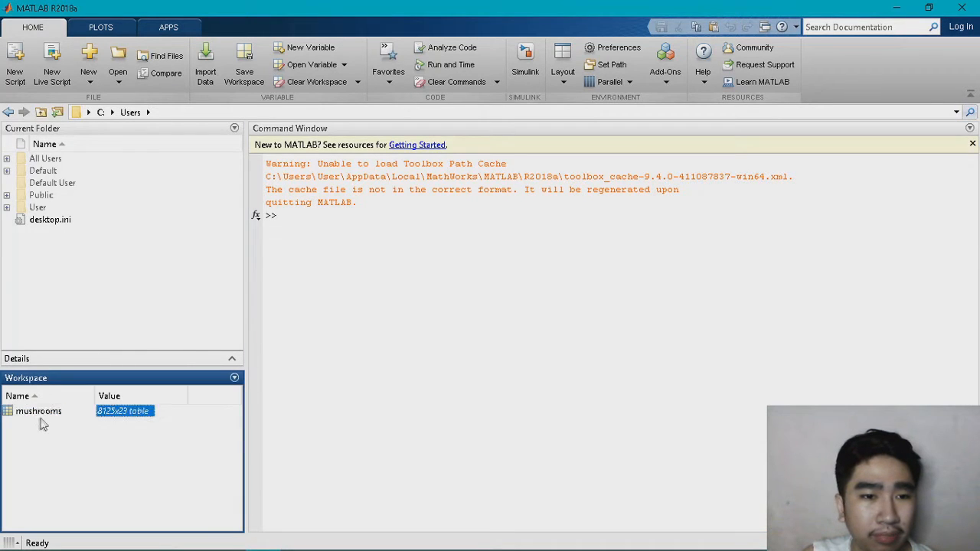
pyautogui.click(39, 413)
pyautogui.click(348, 341)
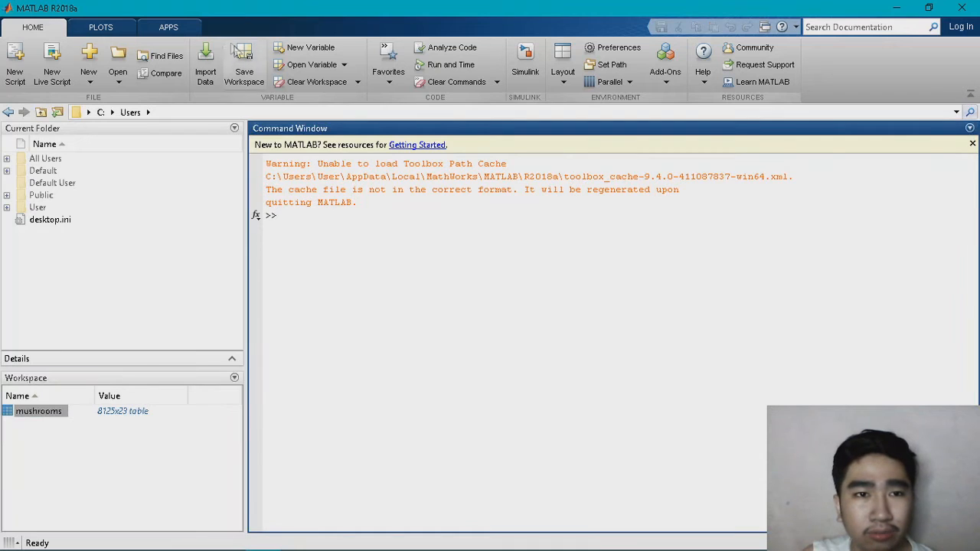
# - Start a new session in Classification Learner with the mushrooms table as the workspace variable
pyautogui.click(170, 28)
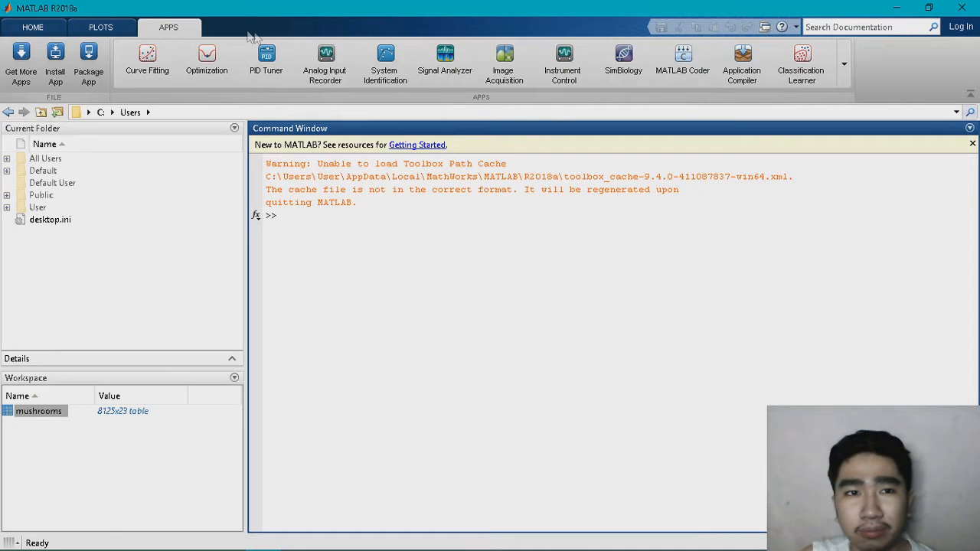
pyautogui.click(809, 61)
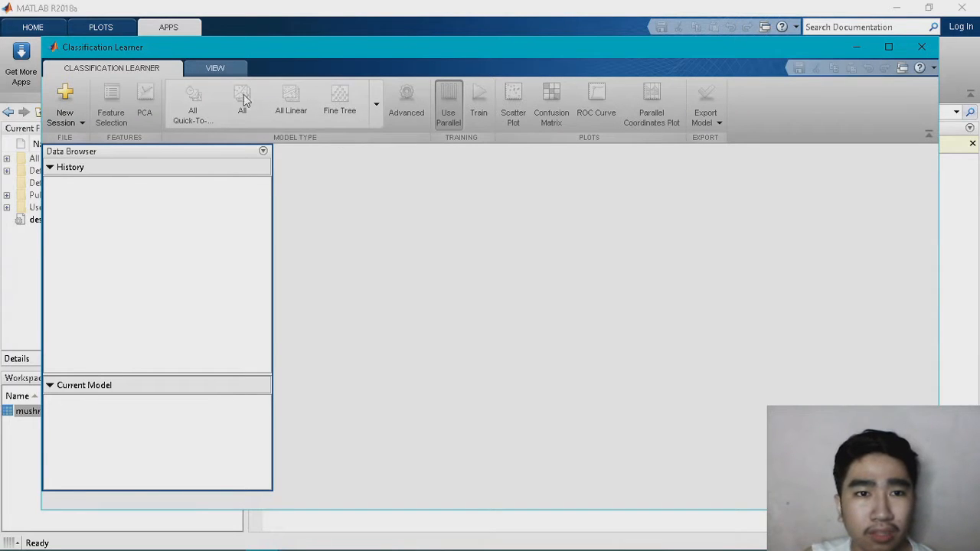
pyautogui.click(61, 103)
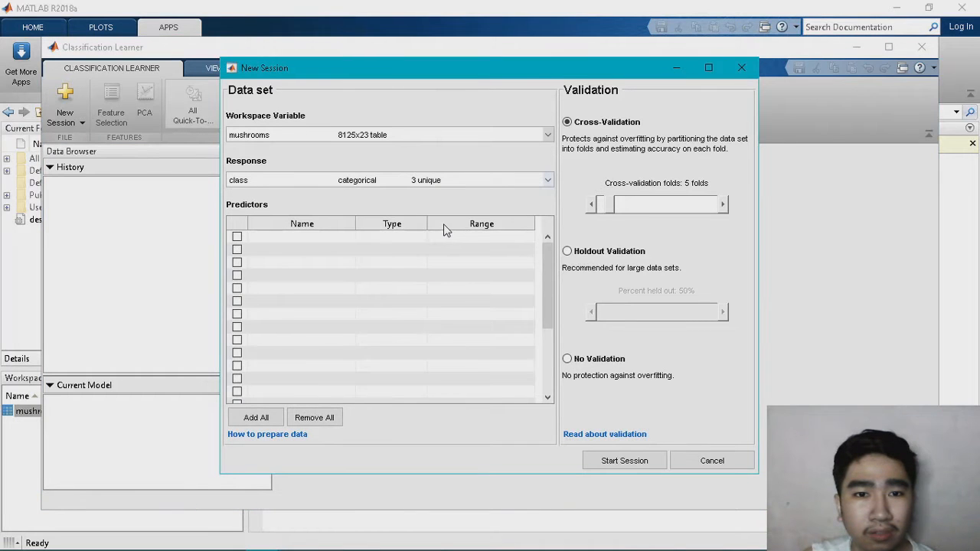
pyautogui.moveTo(550, 283); pyautogui.dragTo(543, 256)
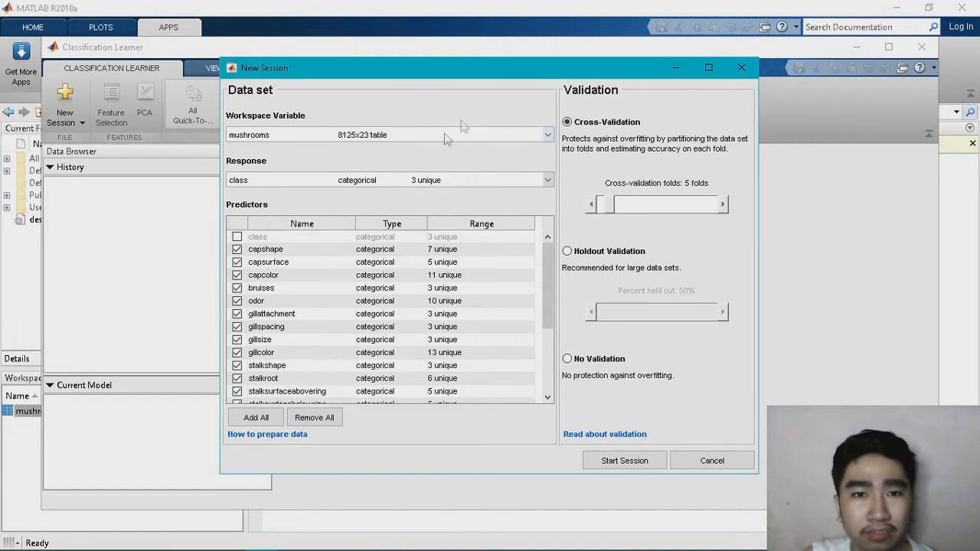
pyautogui.click(550, 135)
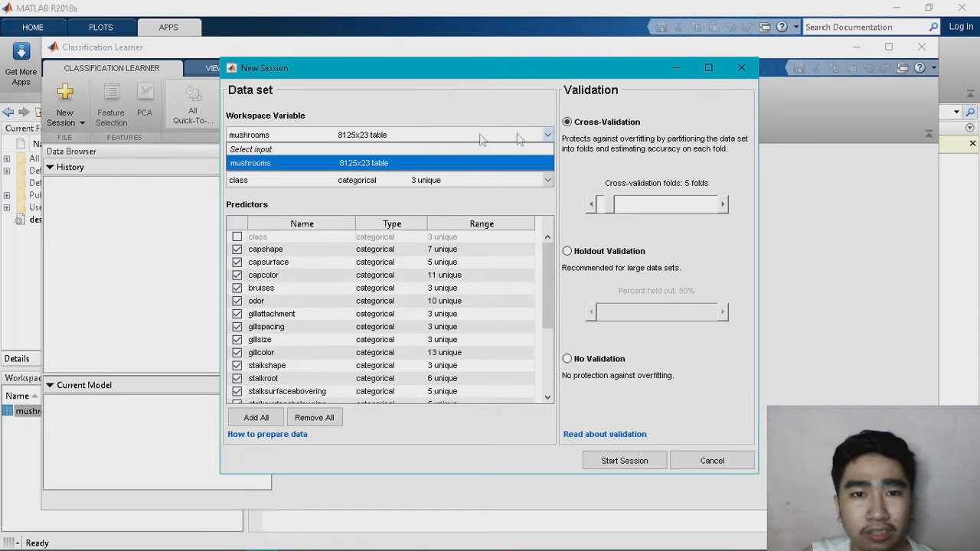
pyautogui.click(374, 163)
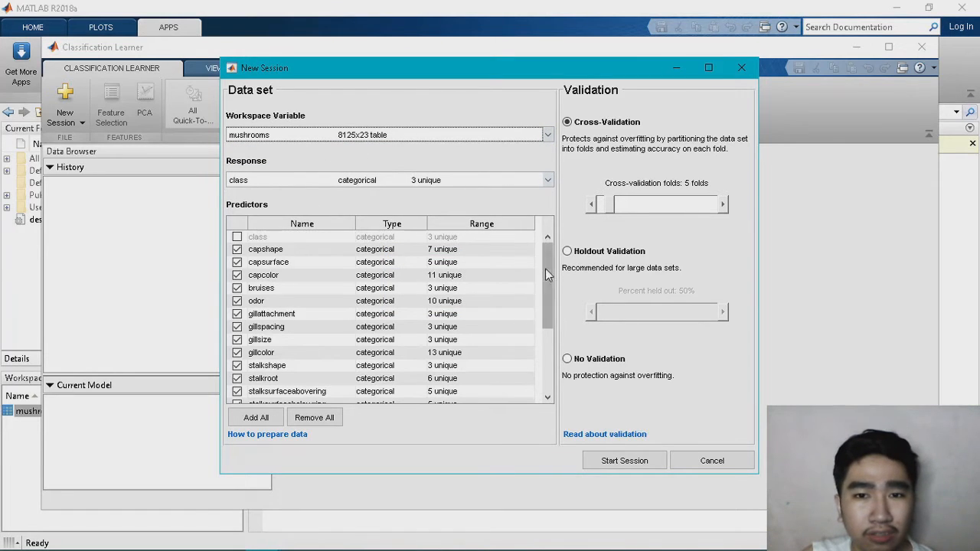
# - Review the complete list of predictors for the mushrooms data set
pyautogui.scroll(-3, 534, 311)
pyautogui.scroll(-1, 528, 306)
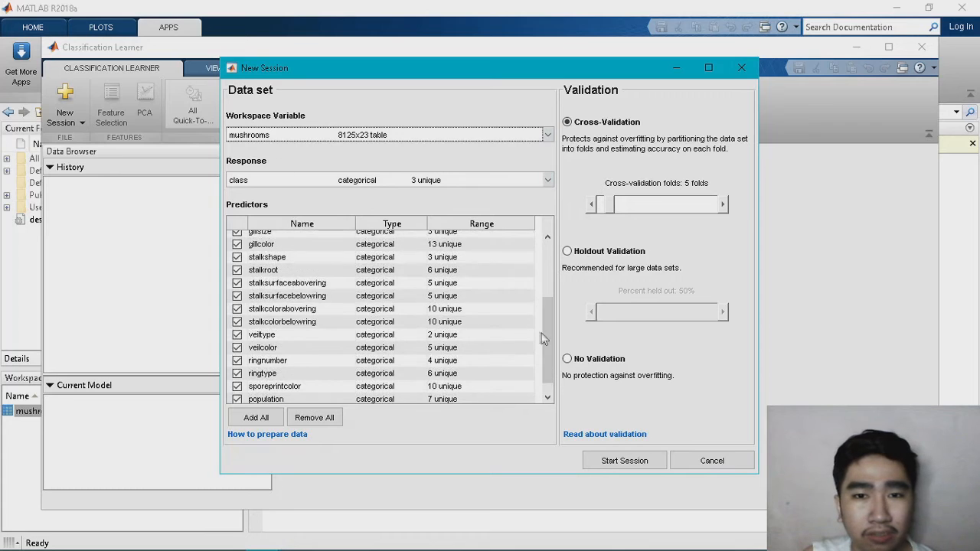
pyautogui.scroll(2, 539, 337)
pyautogui.scroll(-3, 536, 349)
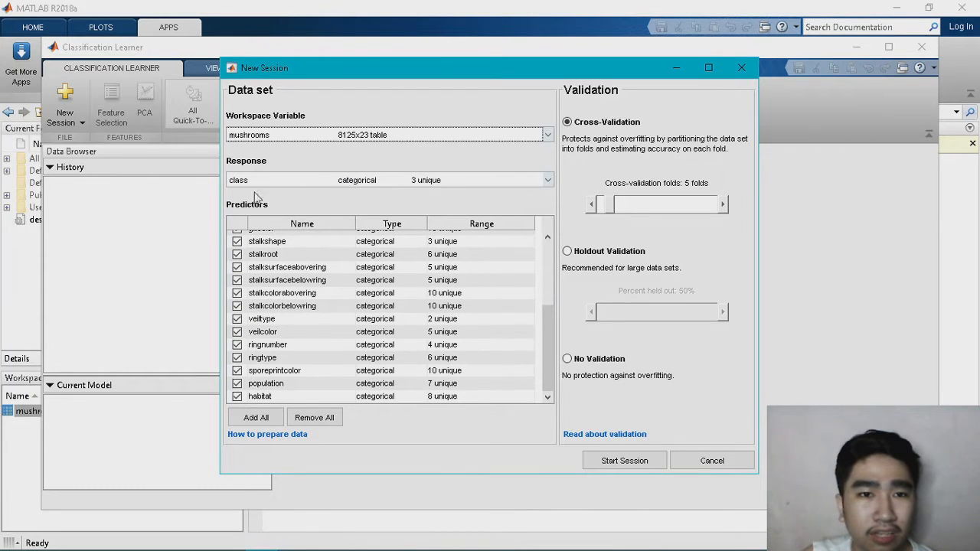
pyautogui.moveTo(546, 315)
pyautogui.mouseDown()
pyautogui.moveTo(549, 266)
pyautogui.moveTo(546, 330)
pyautogui.mouseUp()
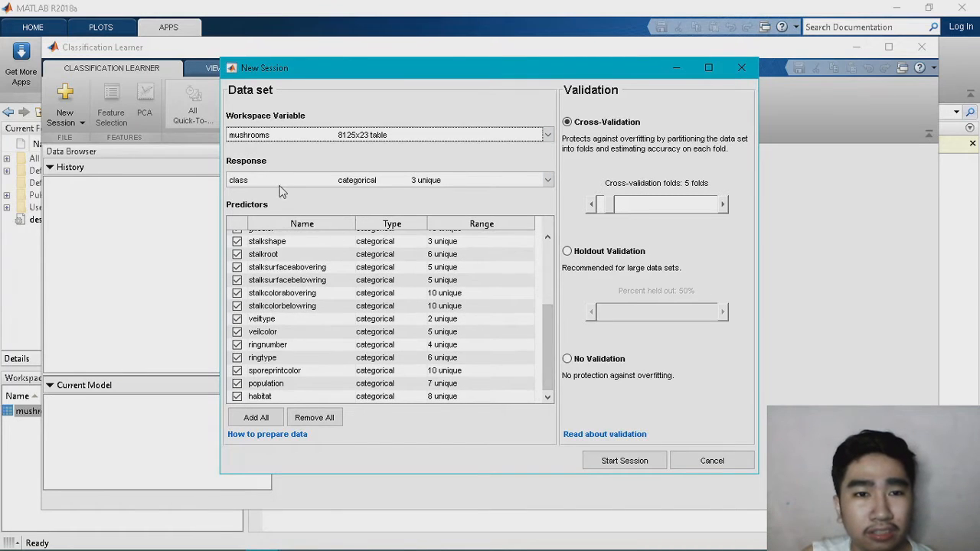
pyautogui.moveTo(547, 352); pyautogui.dragTo(549, 241)
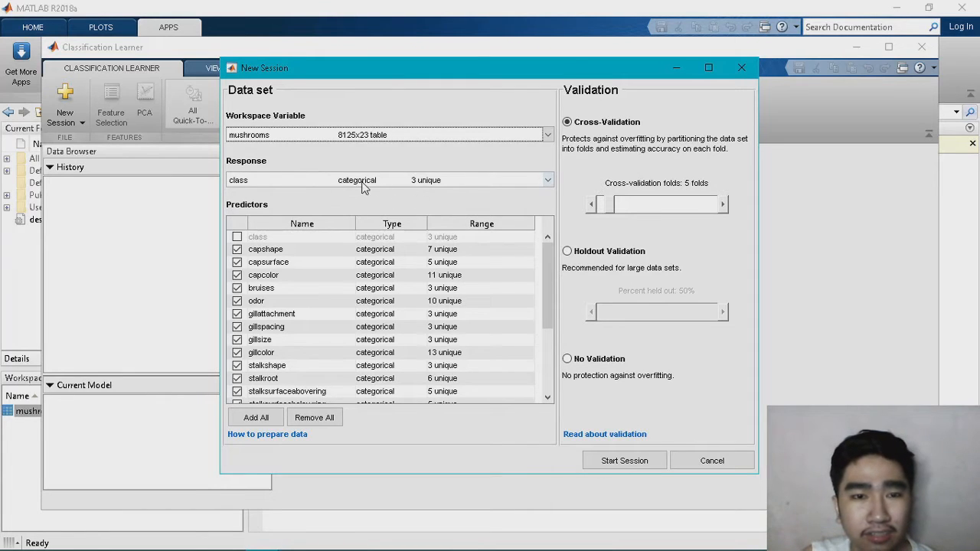
pyautogui.moveTo(545, 266); pyautogui.dragTo(518, 255)
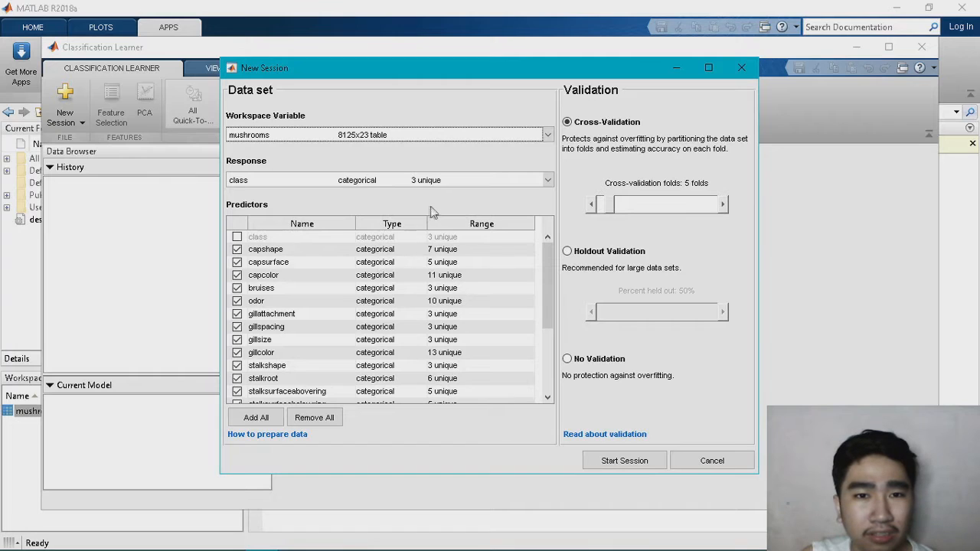
# - Examine the variables offered as the response for the new session
pyautogui.click(549, 181)
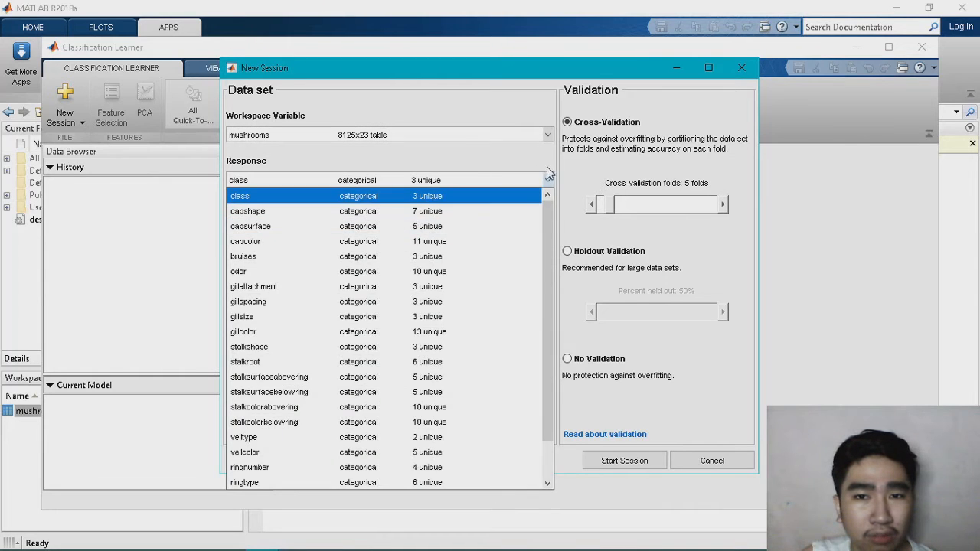
pyautogui.click(550, 181)
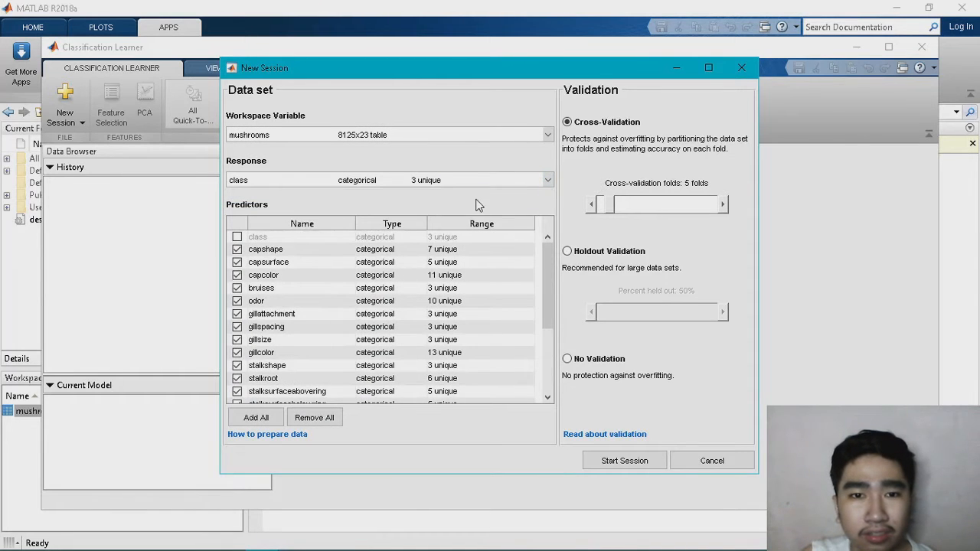
pyautogui.click(545, 187)
pyautogui.click(551, 183)
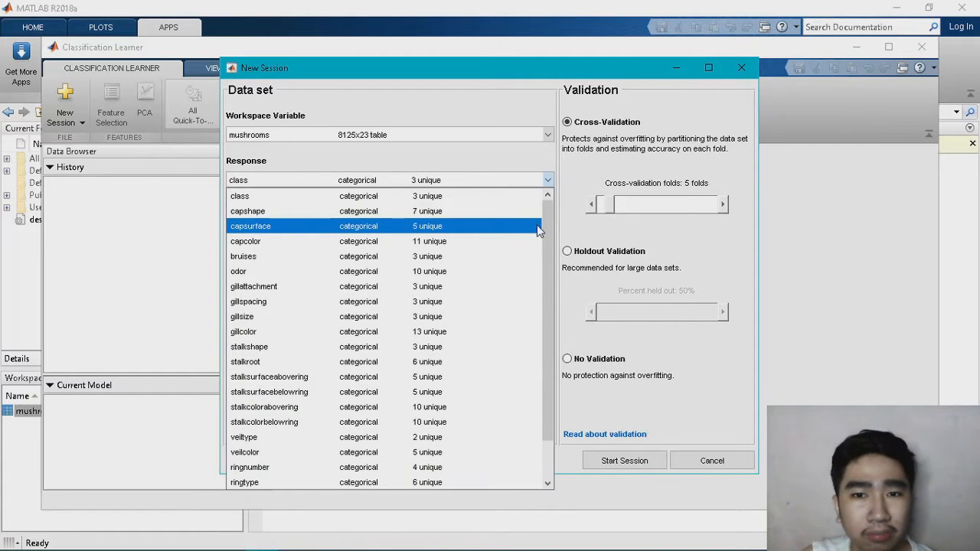
pyautogui.moveTo(543, 245); pyautogui.dragTo(559, 213)
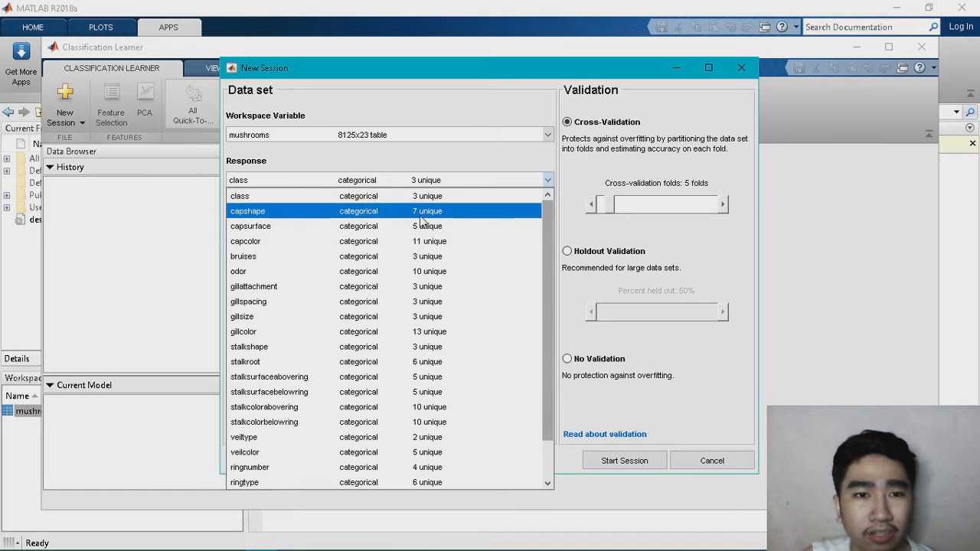
pyautogui.click(540, 186)
pyautogui.click(545, 180)
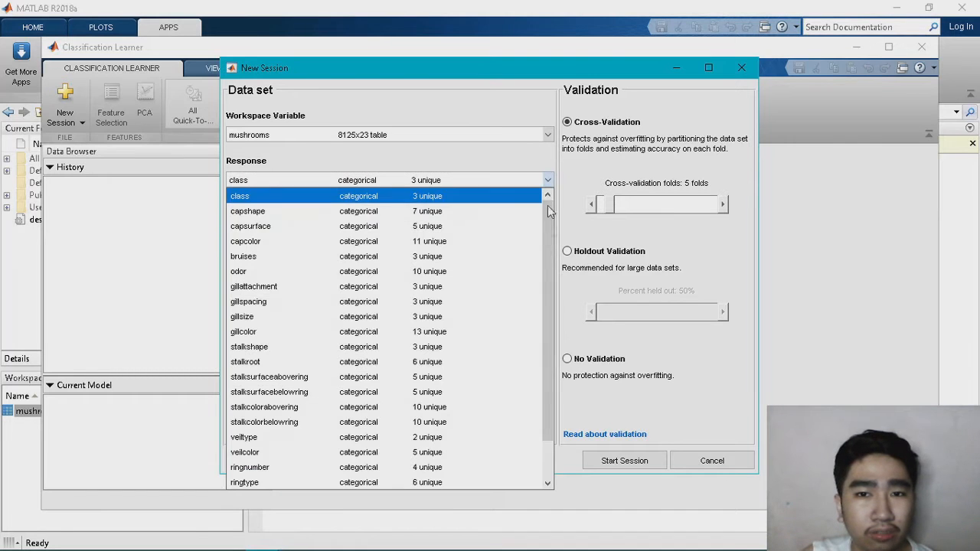
pyautogui.moveTo(546, 244); pyautogui.dragTo(543, 276)
pyautogui.scroll(1, 543, 275)
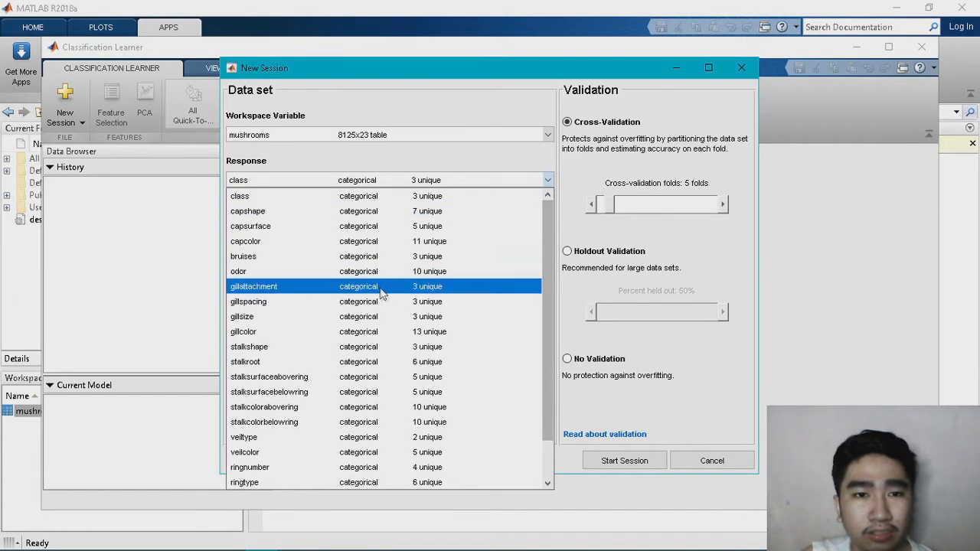
pyautogui.moveTo(542, 281); pyautogui.dragTo(543, 224)
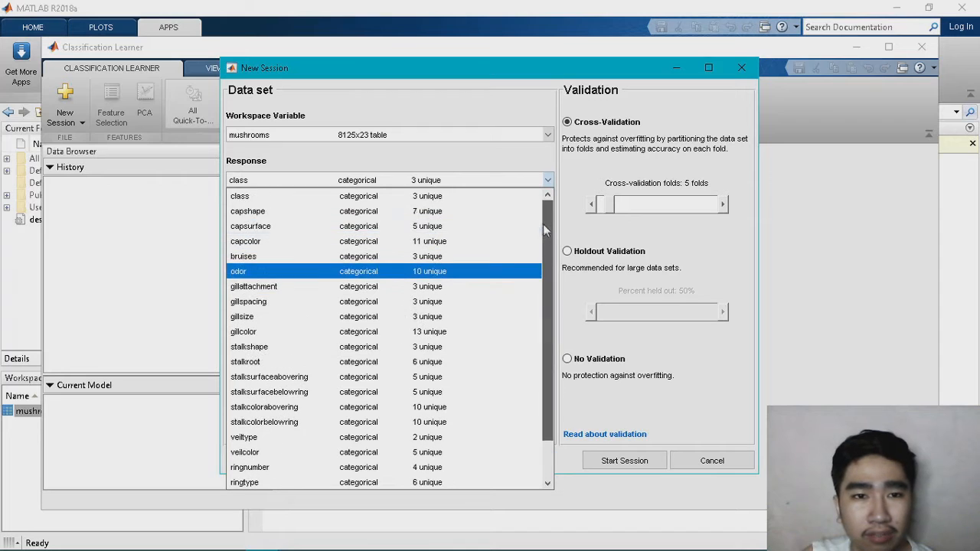
pyautogui.click(544, 183)
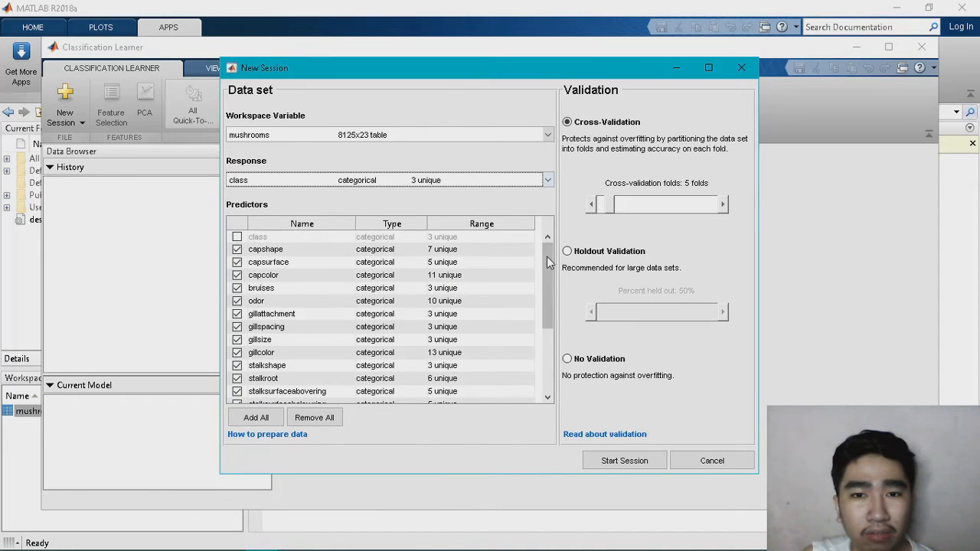
# - Set the new session's response variable to capsurface
pyautogui.moveTo(547, 256); pyautogui.dragTo(564, 176)
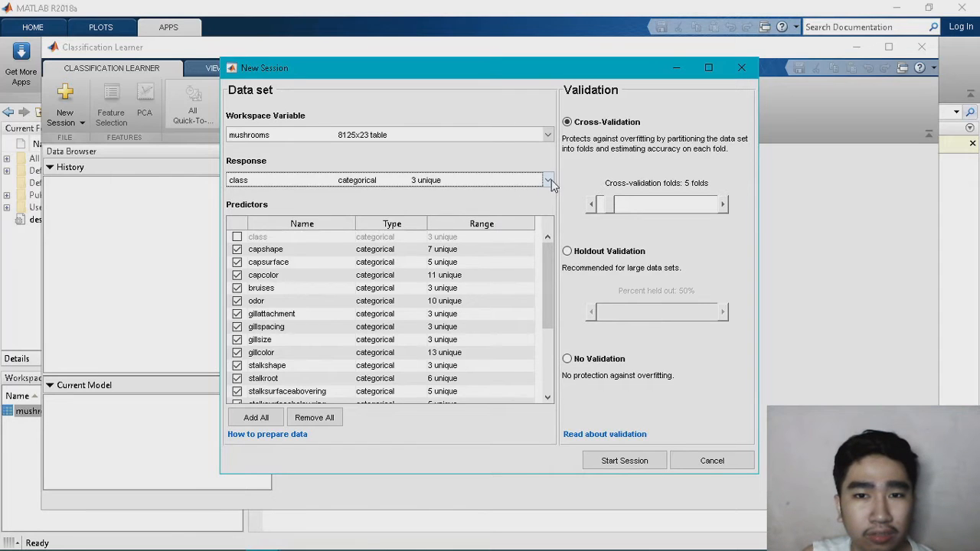
pyautogui.click(548, 180)
pyautogui.click(353, 237)
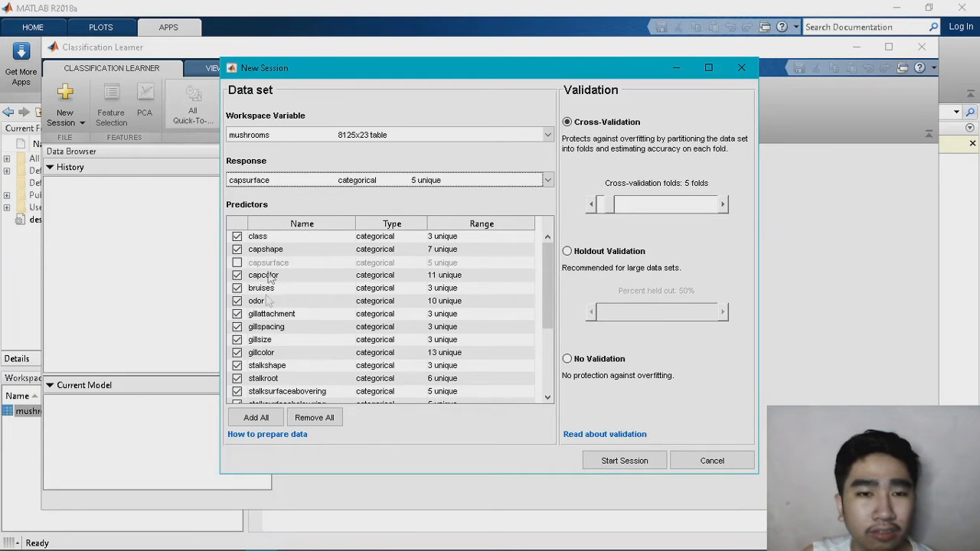
# - Set the new session's response variable to class
pyautogui.click(356, 183)
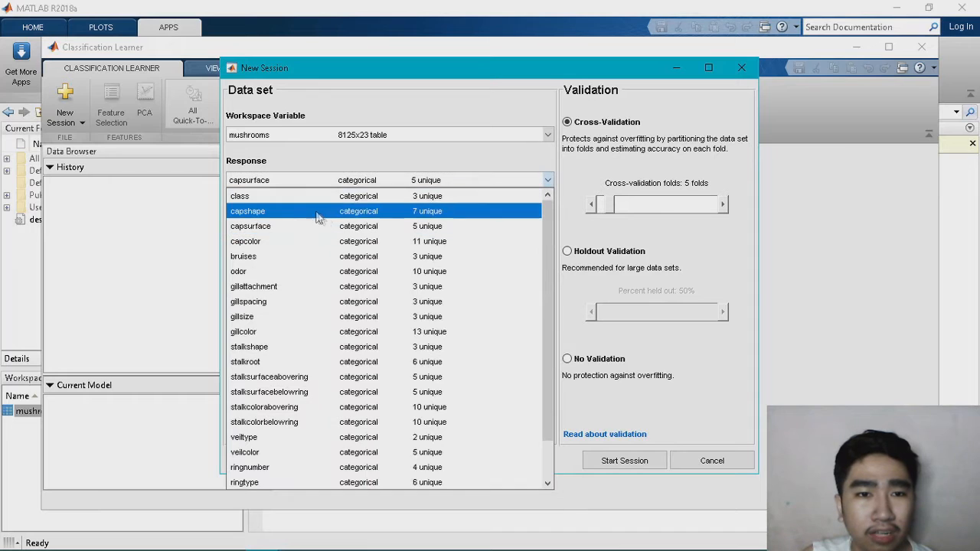
pyautogui.click(304, 198)
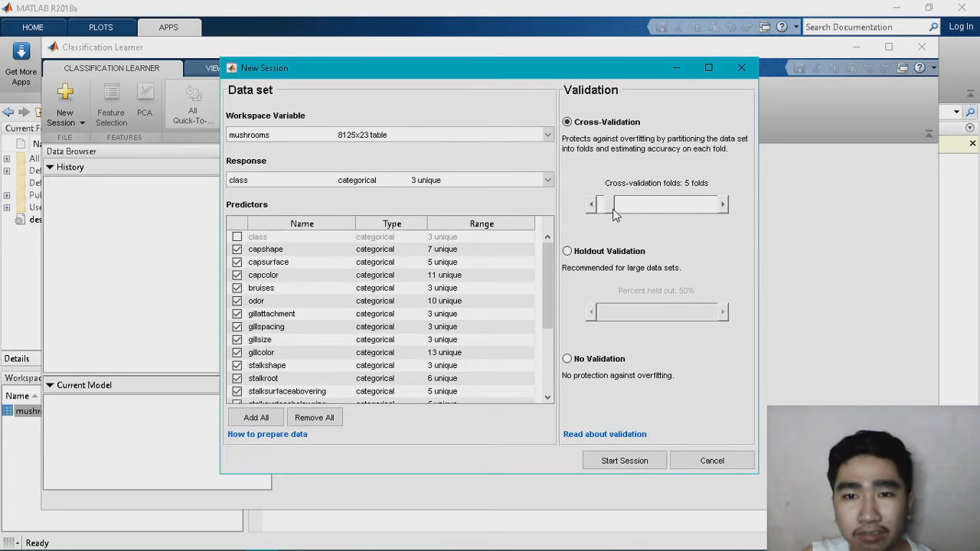
# - Try the holdout and no-validation options, returning the new session to cross-validation
pyautogui.click(591, 254)
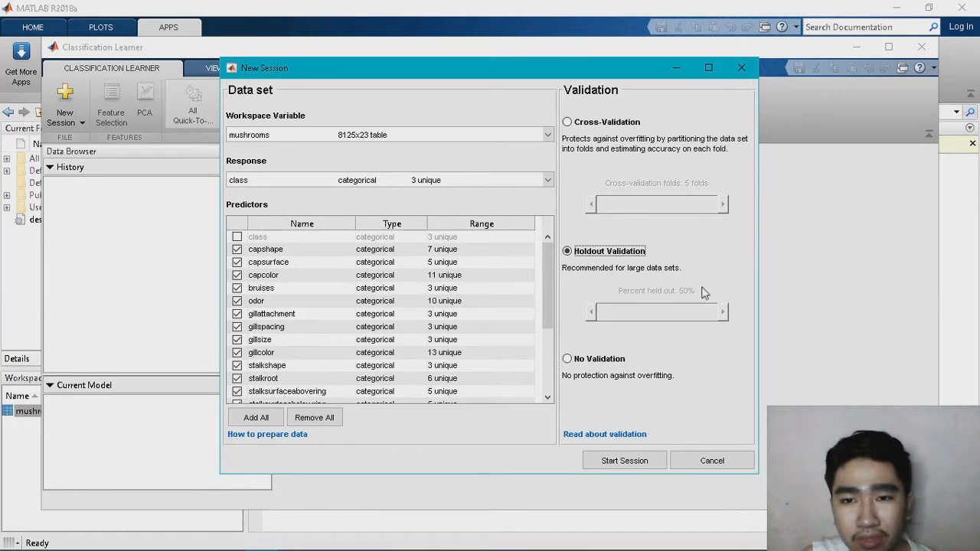
pyautogui.click(598, 358)
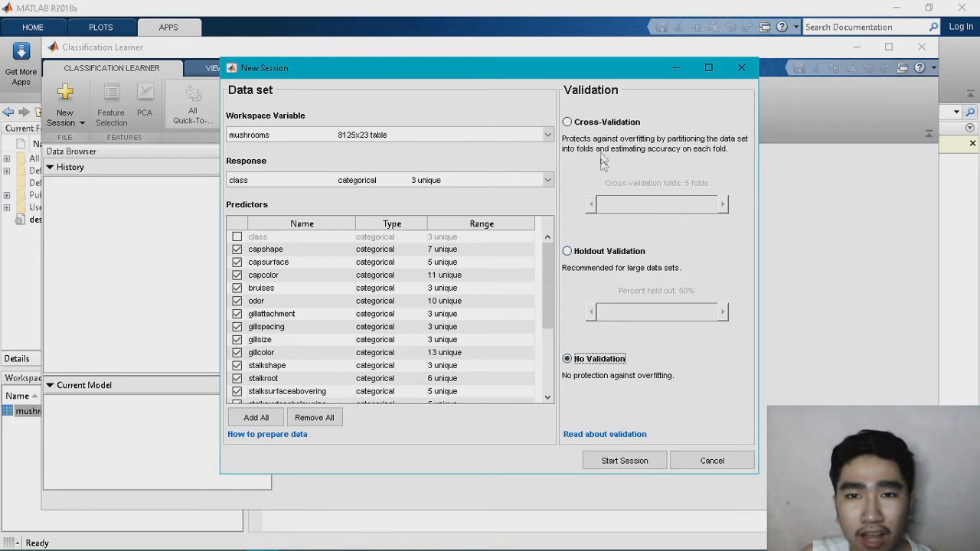
pyautogui.click(605, 124)
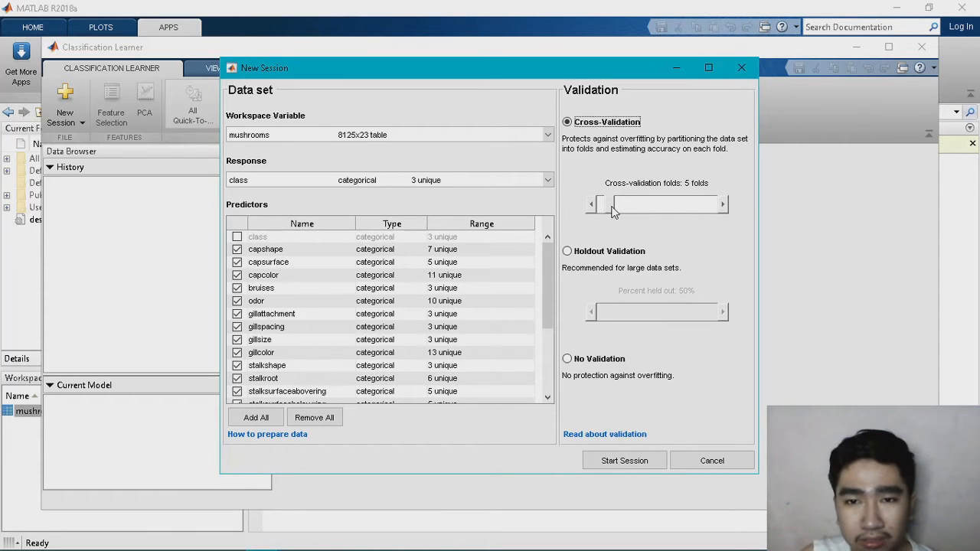
# - Set the cross-validation to 26 folds and start the session
pyautogui.moveTo(614, 207); pyautogui.dragTo(708, 202)
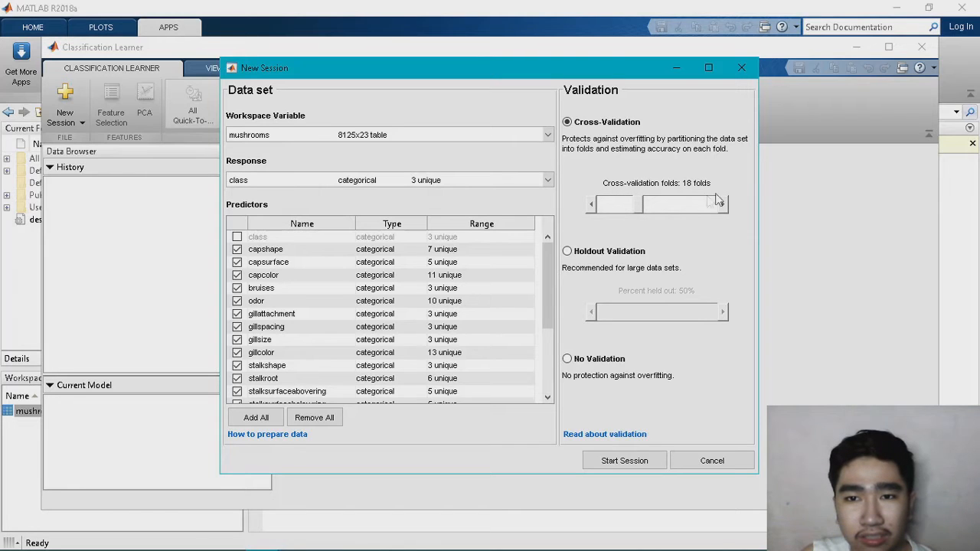
pyautogui.click(724, 205)
pyautogui.click(724, 205)
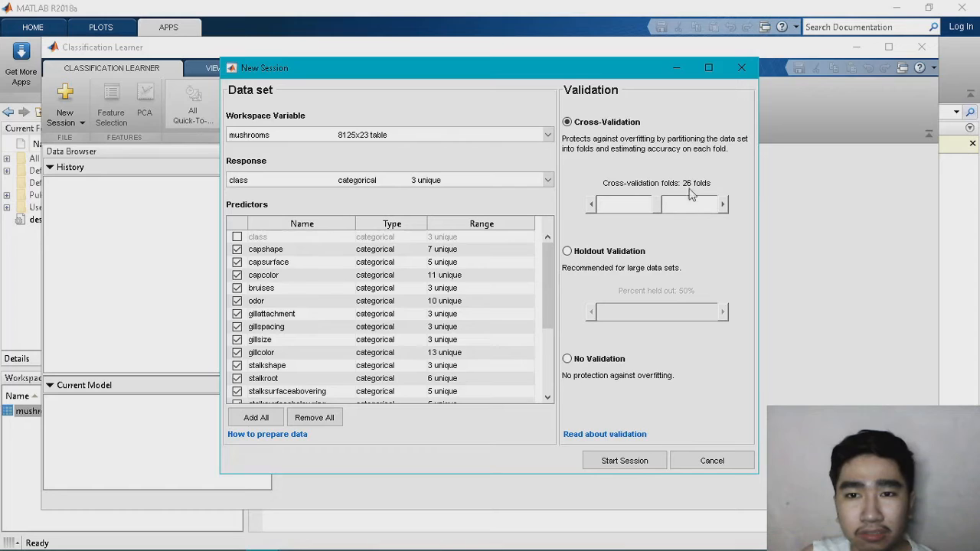
pyautogui.click(624, 462)
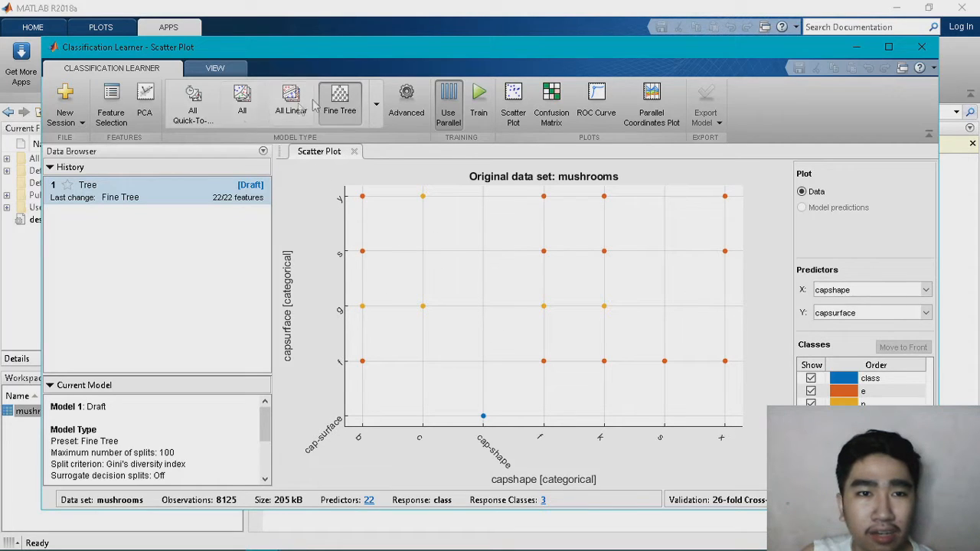
# - Examine the full gallery of classifier types available for the mushrooms session
pyautogui.click(376, 107)
pyautogui.scroll(-3, 471, 302)
pyautogui.scroll(5, 471, 302)
pyautogui.scroll(-5, 467, 318)
pyautogui.scroll(5, 462, 333)
pyautogui.scroll(-6, 457, 349)
pyautogui.scroll(5, 457, 349)
pyautogui.scroll(-5, 464, 372)
pyautogui.scroll(6, 482, 230)
pyautogui.scroll(2, 491, 198)
pyautogui.scroll(-6, 490, 321)
pyautogui.scroll(5, 487, 230)
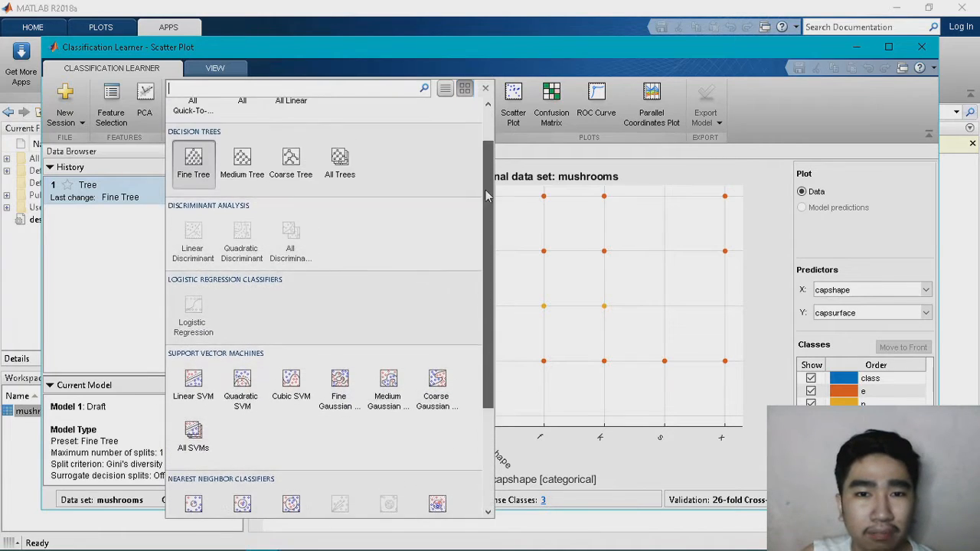
pyautogui.scroll(1, 487, 196)
pyautogui.scroll(-4, 486, 245)
# - Choose the All preset as the model type and train every available classifier on the mushrooms data
pyautogui.moveTo(484, 291); pyautogui.dragTo(489, 172)
pyautogui.click(247, 149)
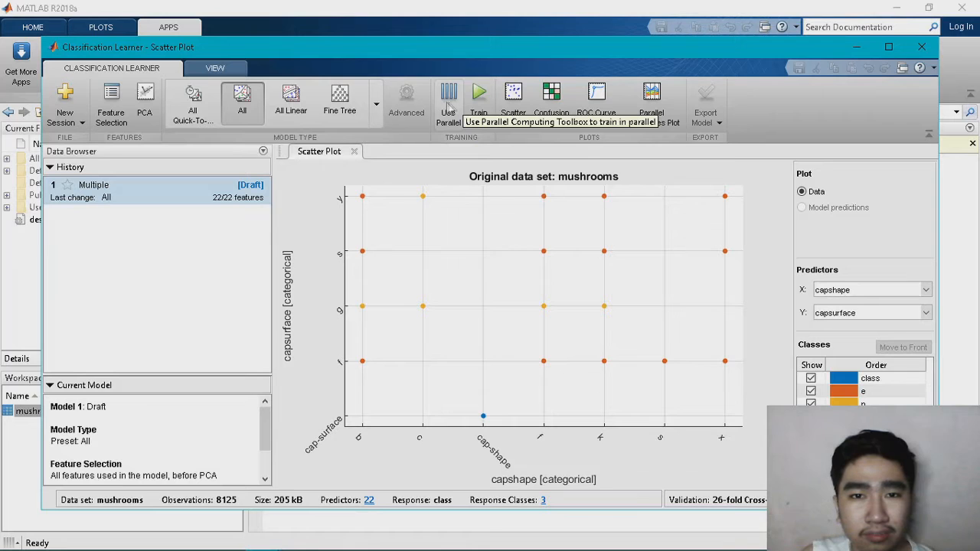
pyautogui.click(479, 102)
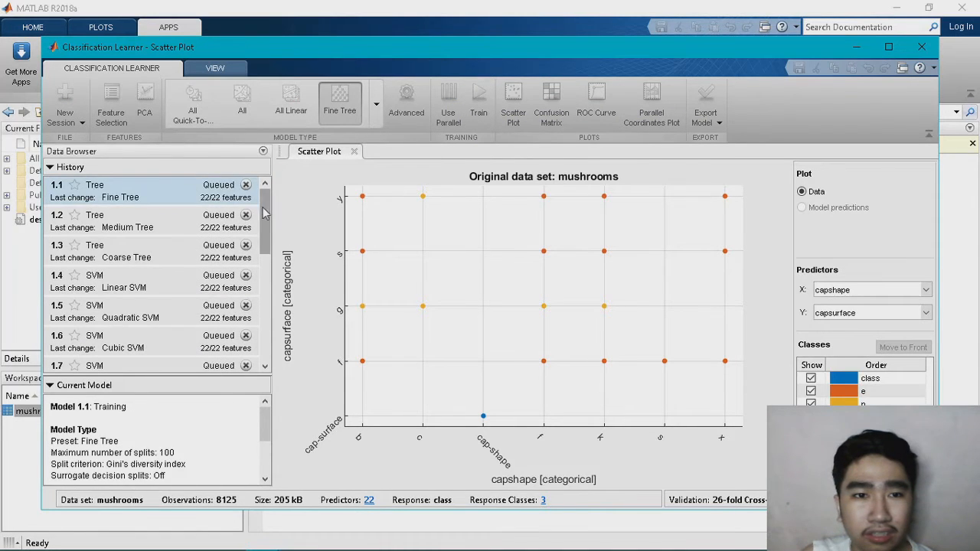
# - Review the models in the history list and compare their accuracies
pyautogui.scroll(-5, 255, 312)
pyautogui.scroll(3, 255, 313)
pyautogui.scroll(-2, 274, 284)
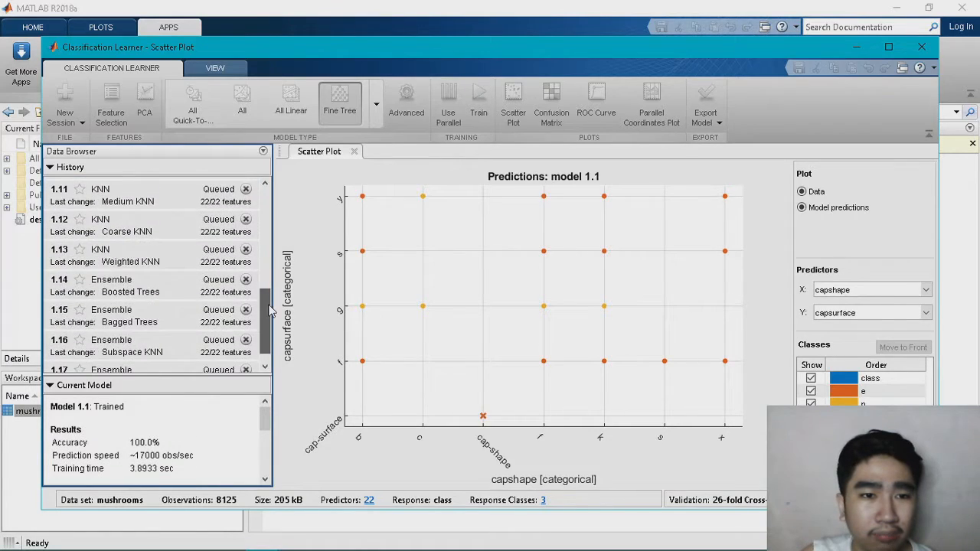
pyautogui.scroll(5, 260, 229)
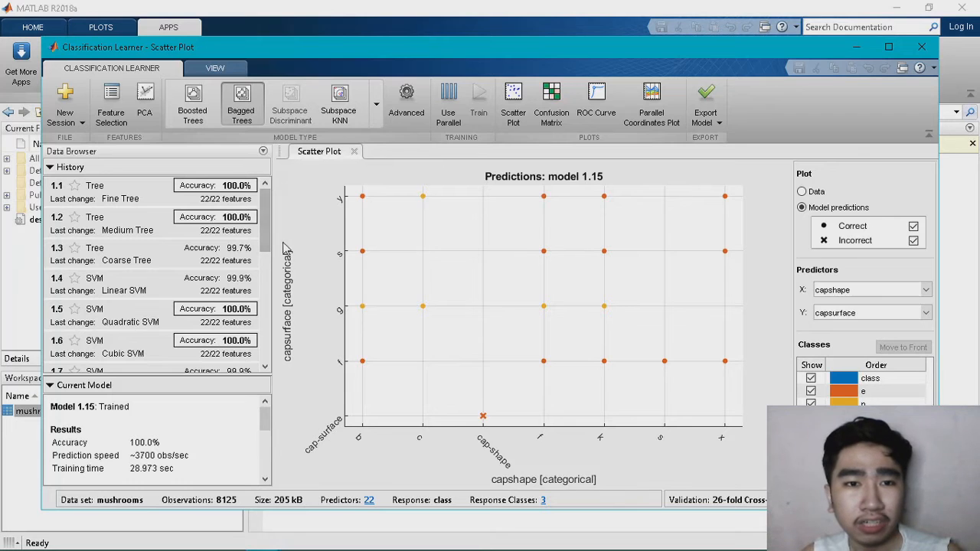
pyautogui.moveTo(268, 223)
pyautogui.mouseDown()
pyautogui.moveTo(255, 339)
pyautogui.moveTo(275, 227)
pyautogui.mouseUp()
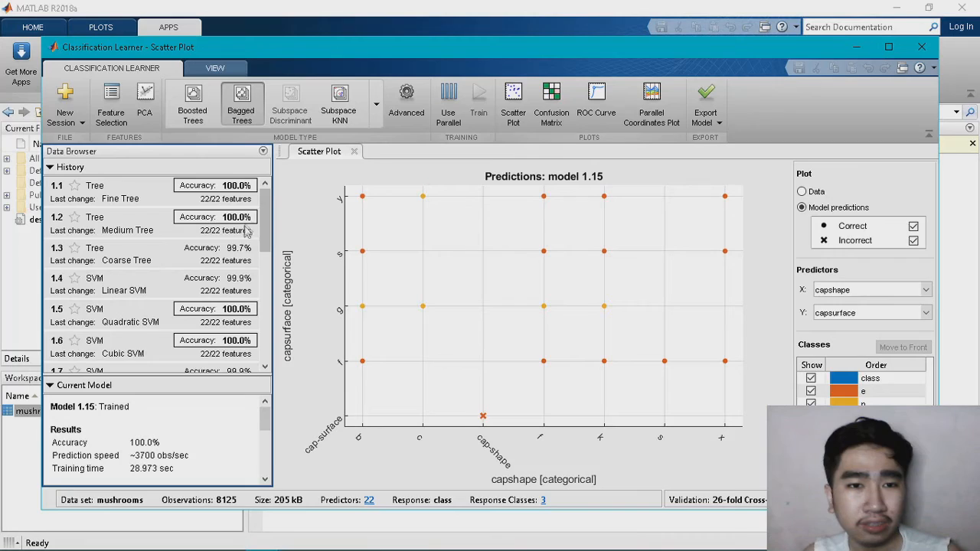
pyautogui.moveTo(266, 233)
pyautogui.mouseDown()
pyautogui.moveTo(262, 342)
pyautogui.moveTo(259, 216)
pyautogui.mouseUp()
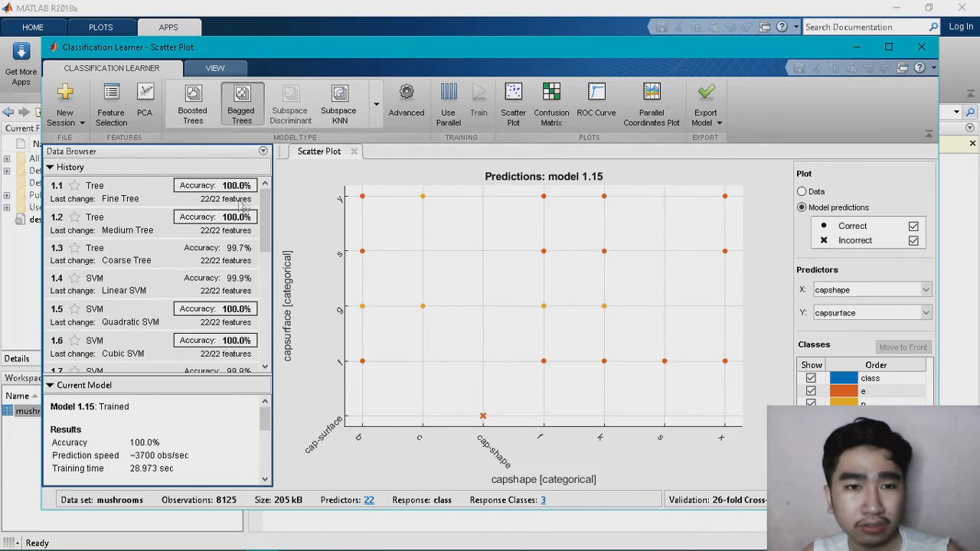
pyautogui.moveTo(266, 210)
pyautogui.mouseDown()
pyautogui.moveTo(262, 337)
pyautogui.moveTo(265, 202)
pyautogui.mouseUp()
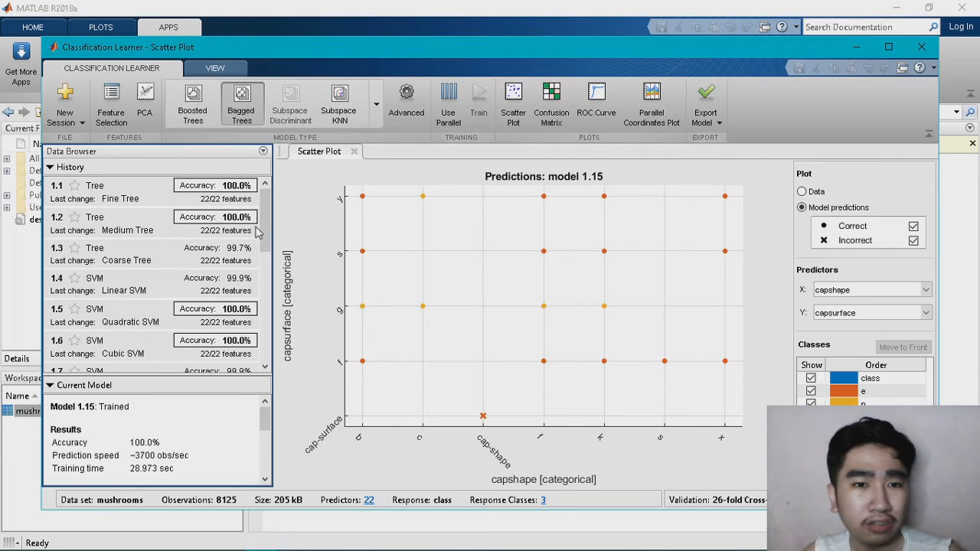
pyautogui.moveTo(265, 236); pyautogui.dragTo(268, 203)
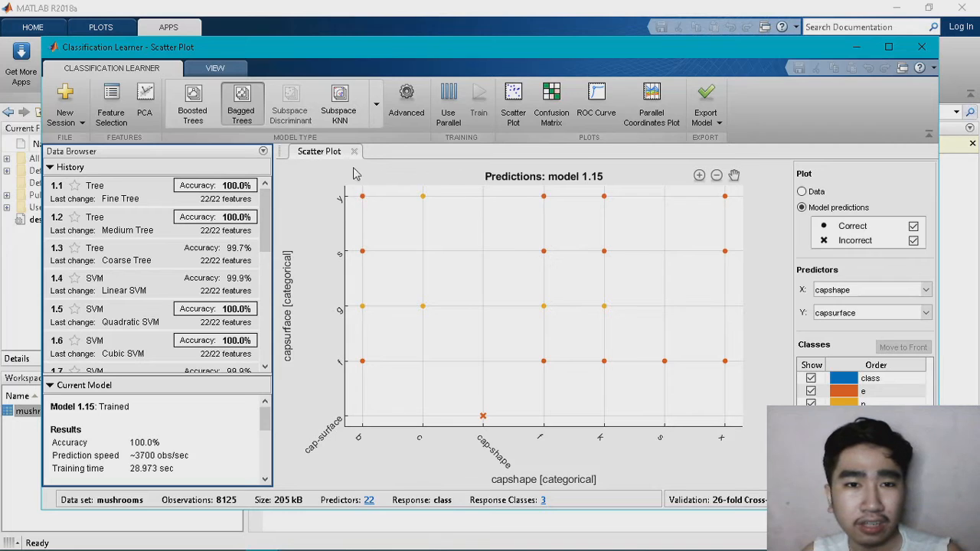
# - Plot the confusion matrix of the trained Fine Tree model
pyautogui.click(157, 197)
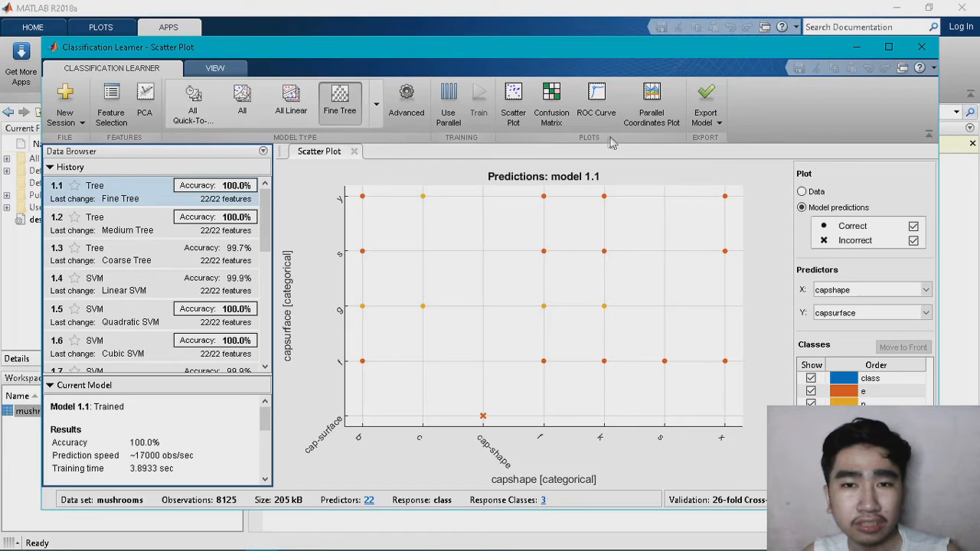
pyautogui.click(559, 112)
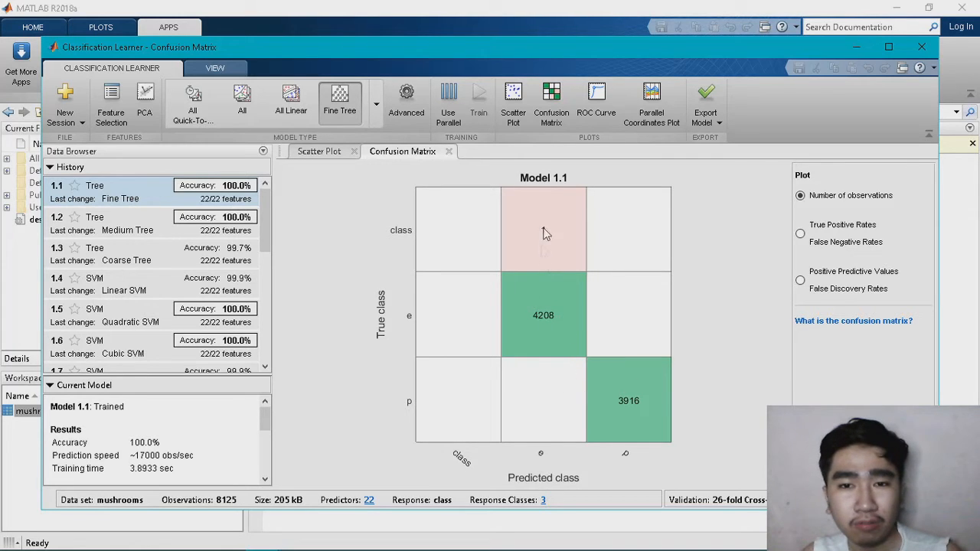
# - Compare the confusion matrix of the RUSBoosted Trees model with that of the Fine Tree model
pyautogui.moveTo(266, 228); pyautogui.dragTo(258, 339)
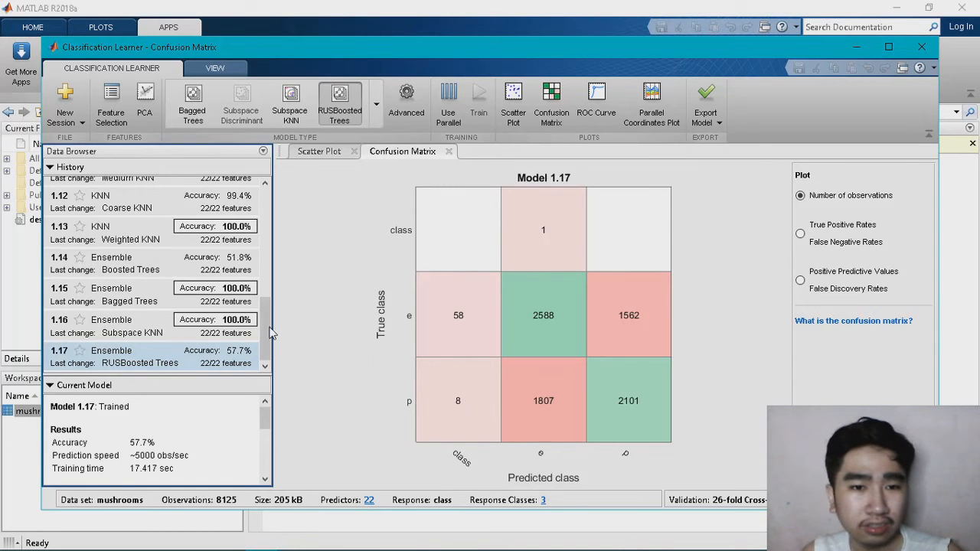
pyautogui.scroll(10, 269, 333)
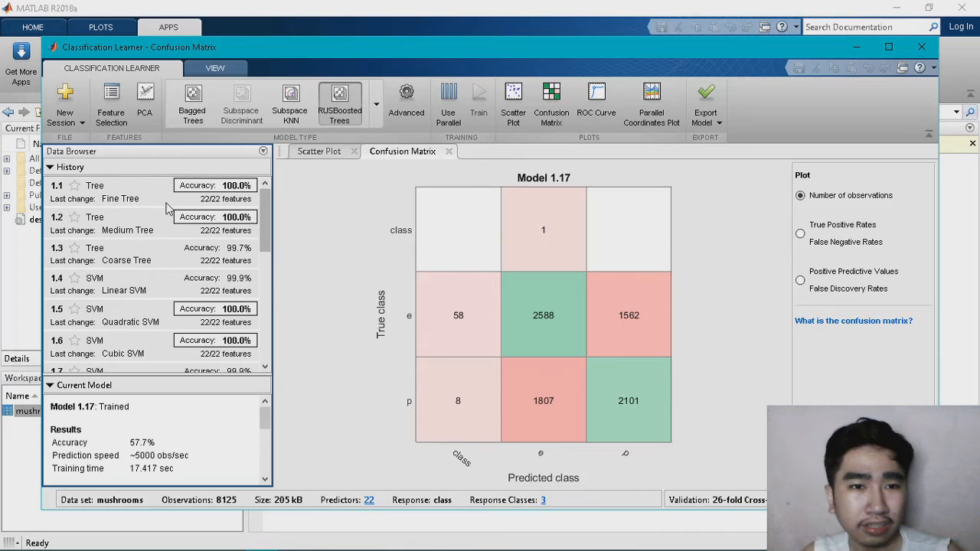
pyautogui.click(166, 201)
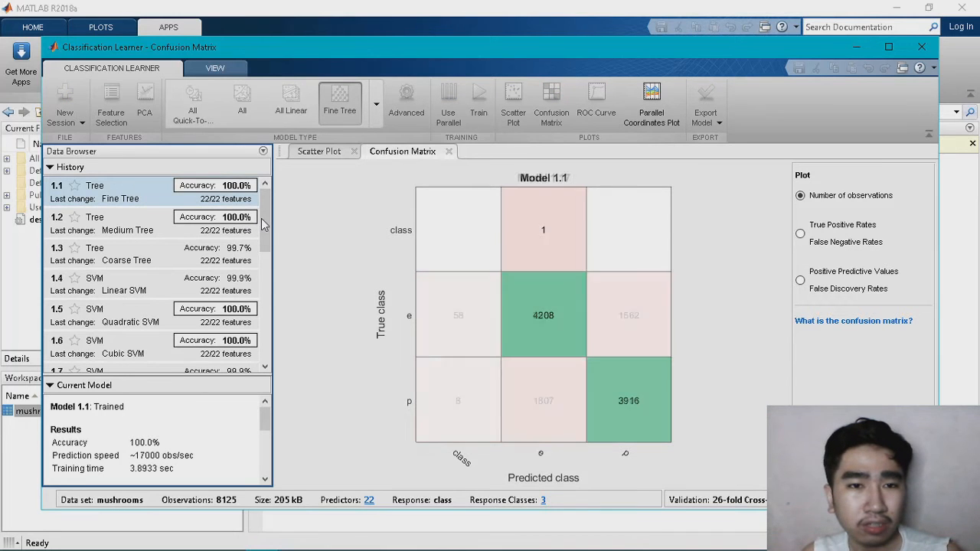
pyautogui.moveTo(261, 218)
pyautogui.mouseDown()
pyautogui.moveTo(261, 330)
pyautogui.moveTo(280, 219)
pyautogui.mouseUp()
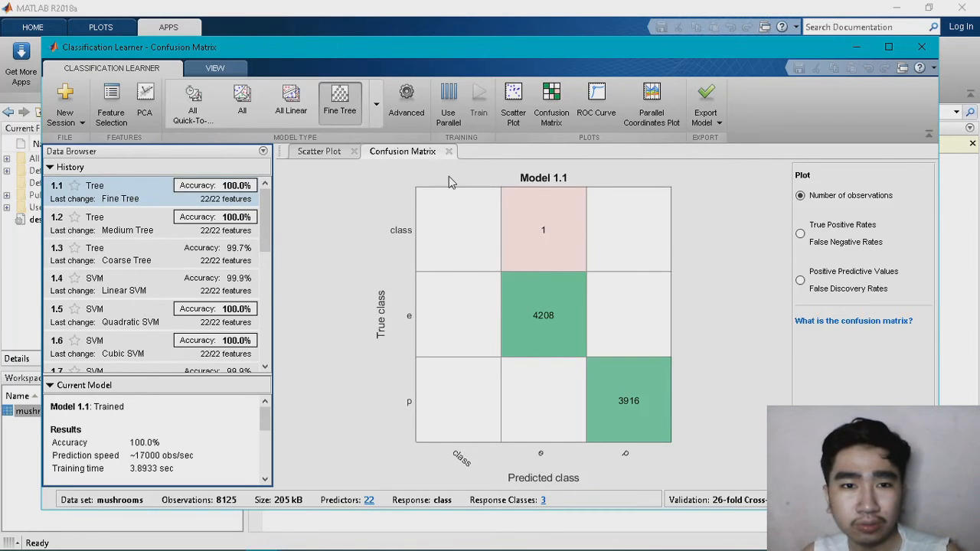
# - Generate MATLAB code for training the selected Fine Tree model
pyautogui.click(712, 124)
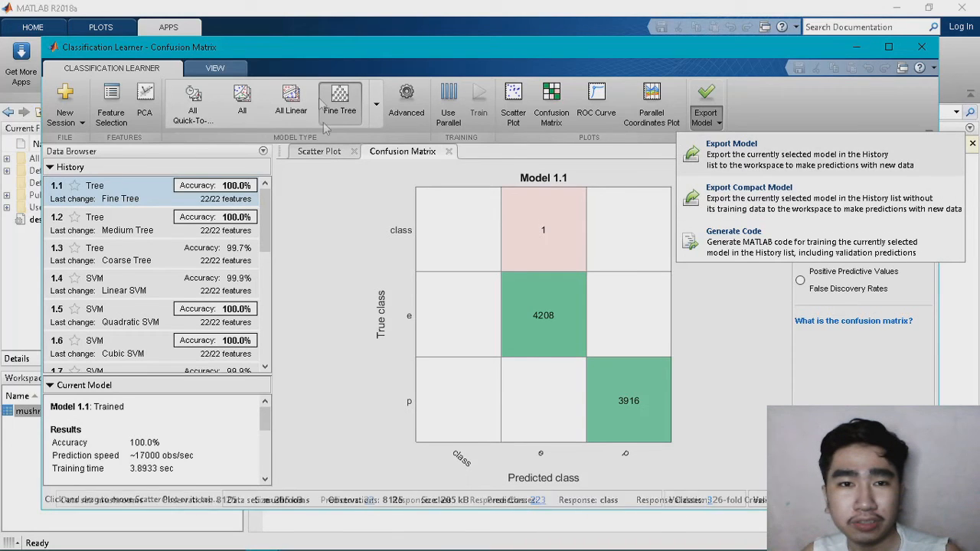
pyautogui.click(267, 211)
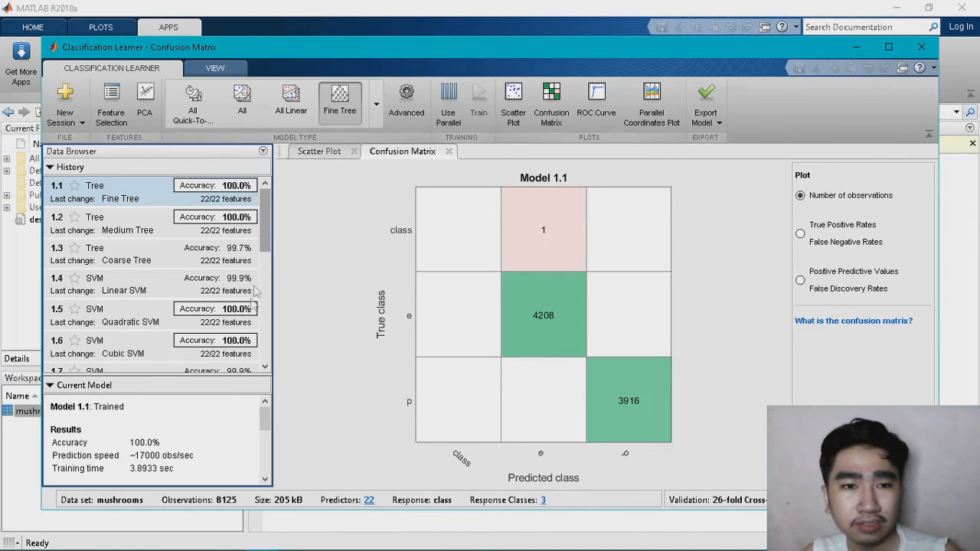
pyautogui.moveTo(268, 245); pyautogui.dragTo(287, 226)
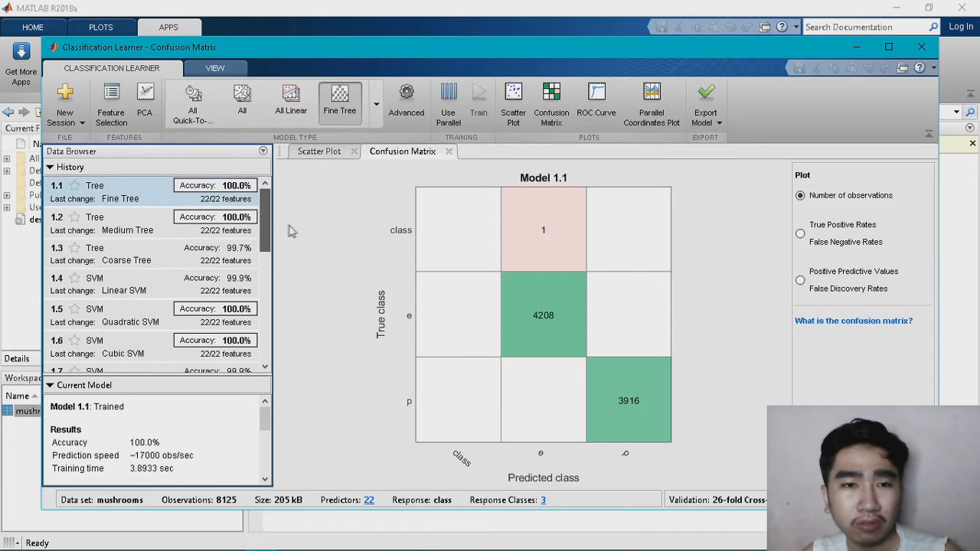
pyautogui.click(705, 128)
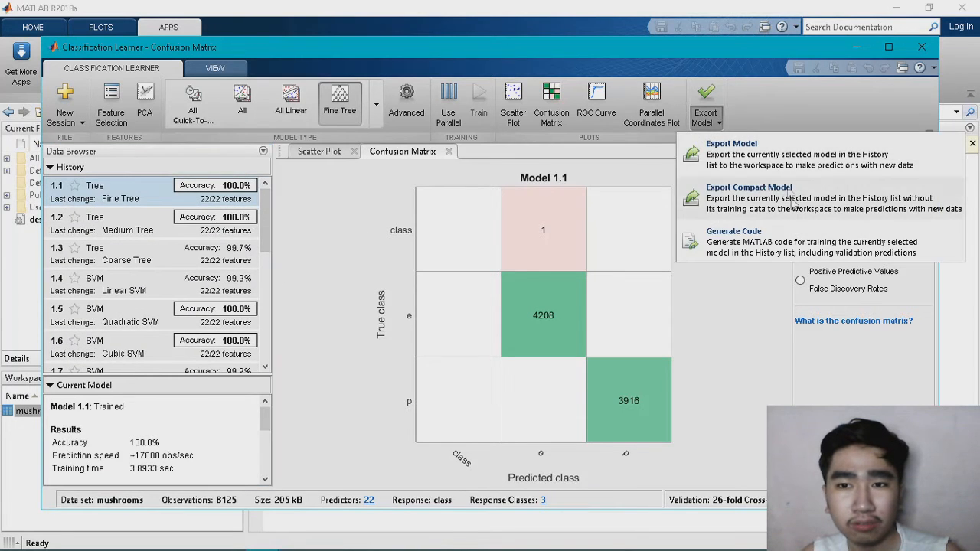
pyautogui.click(754, 252)
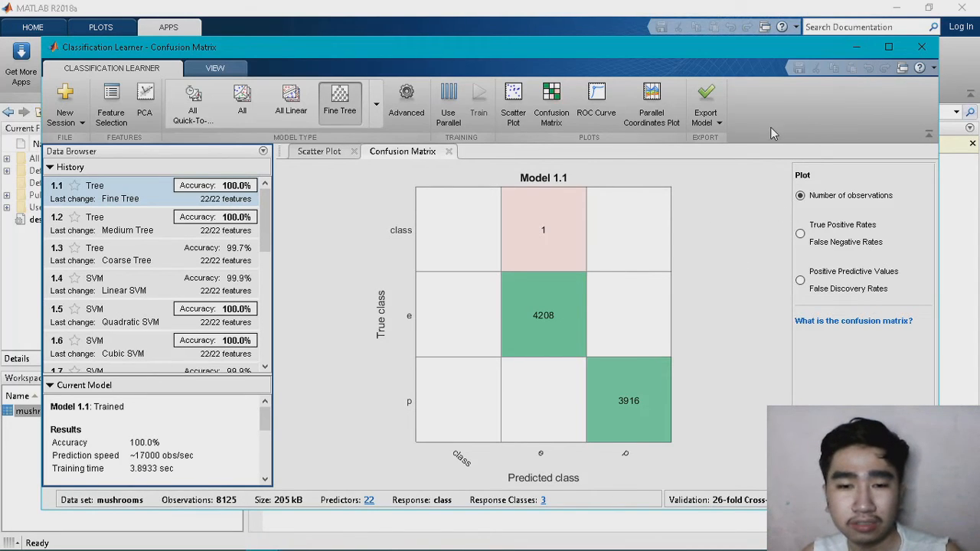
# - Minimize Classification Learner and bring up the generated code in the MATLAB editor
pyautogui.click(856, 47)
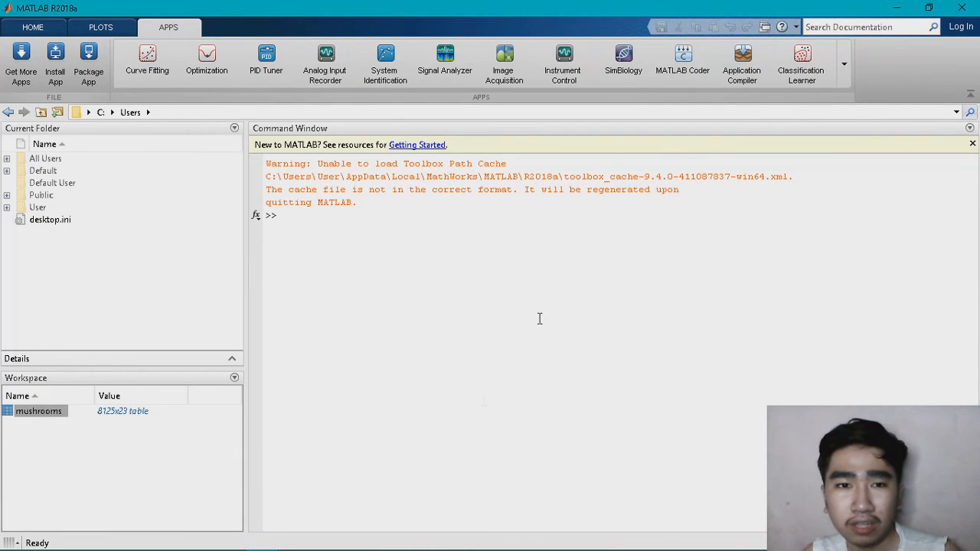
pyautogui.moveTo(388, 539)
pyautogui.click(263, 536)
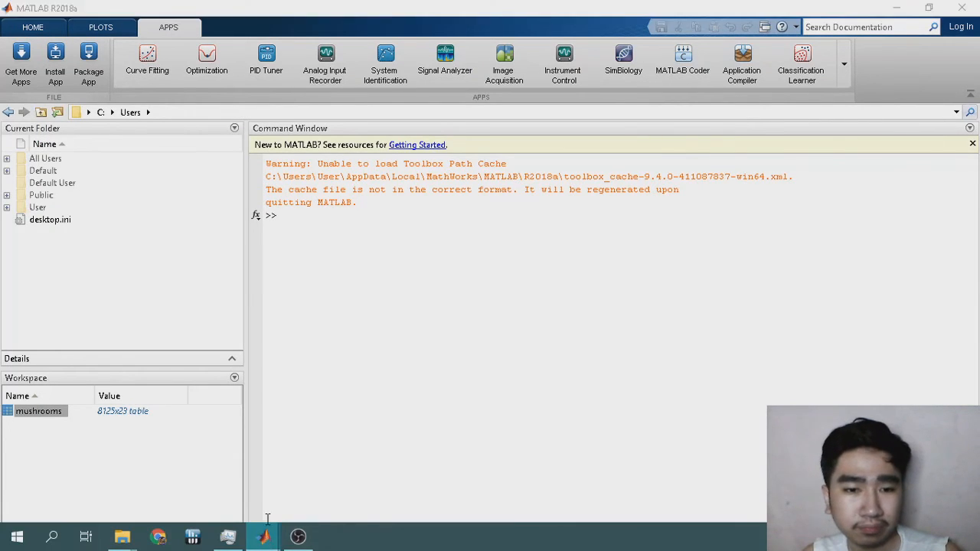
pyautogui.click(321, 482)
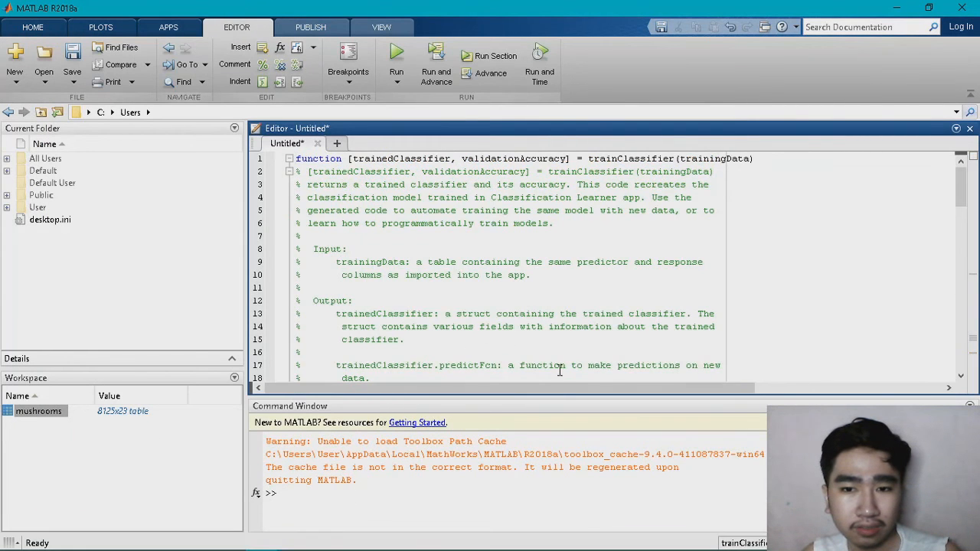
# - Examine the generated trainClassifier function, including its header comments, predictor extraction, cross-validation and validation accuracy code
pyautogui.hscroll(6, 567, 372)
pyautogui.hscroll(-5, 582, 372)
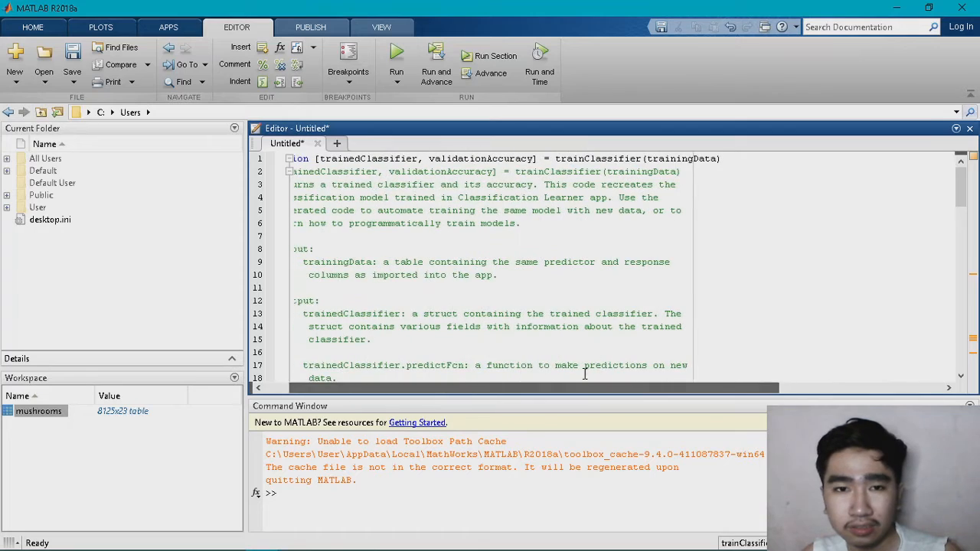
pyautogui.moveTo(961, 201); pyautogui.dragTo(963, 350)
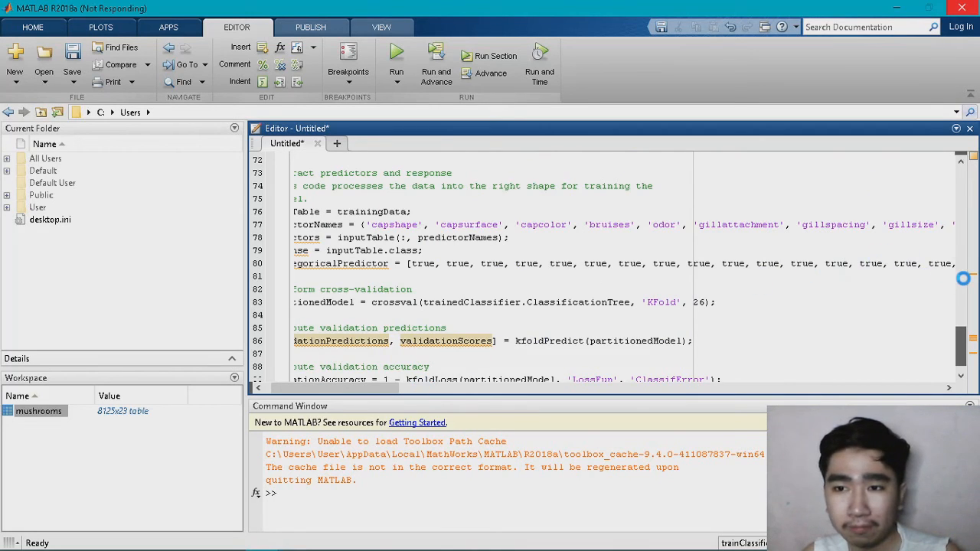
pyautogui.moveTo(970, 337); pyautogui.dragTo(961, 360)
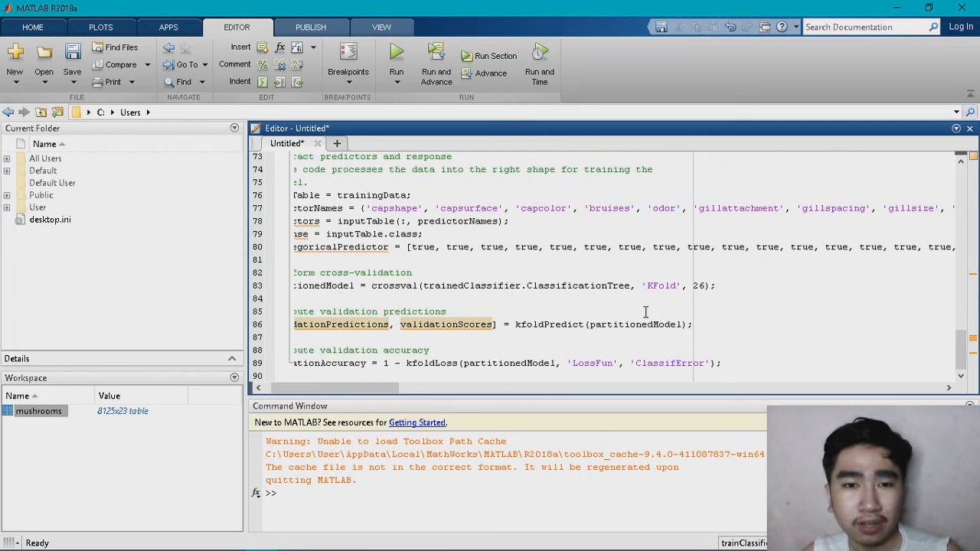
pyautogui.moveTo(398, 388); pyautogui.dragTo(332, 388)
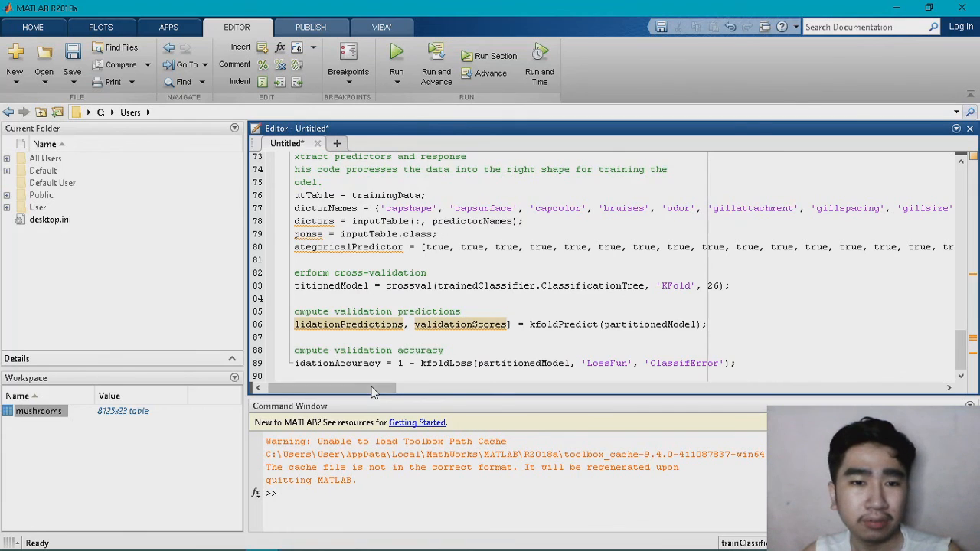
pyautogui.moveTo(371, 388); pyautogui.dragTo(366, 389)
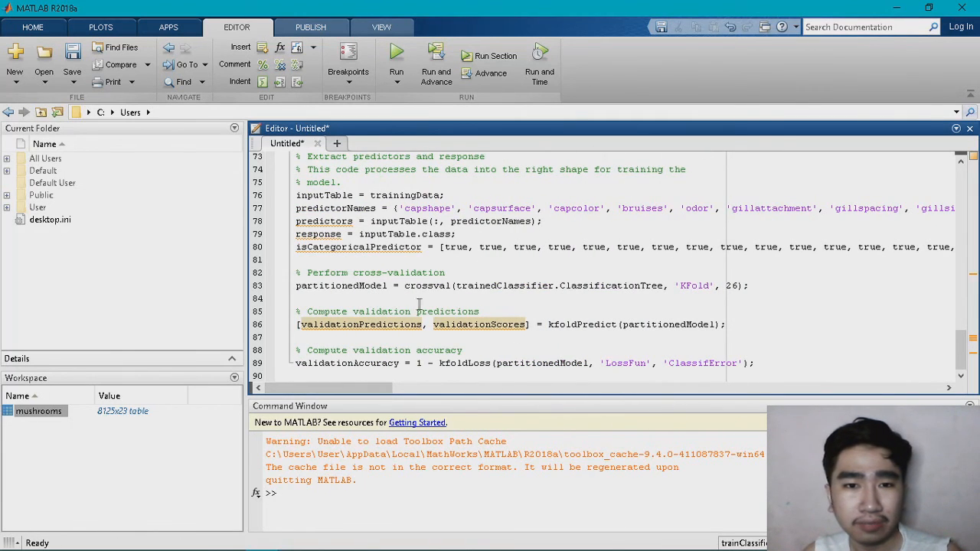
pyautogui.click(173, 29)
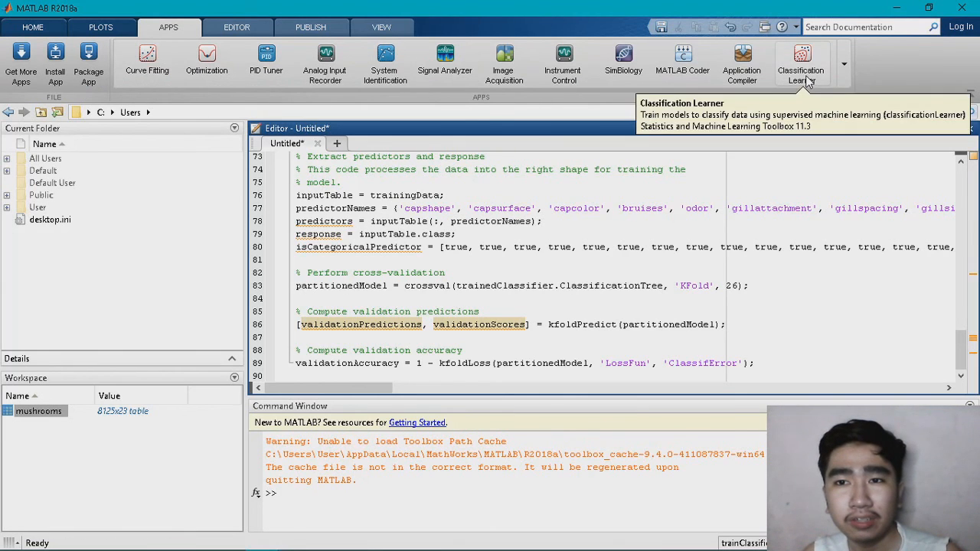
pyautogui.moveTo(328, 387)
pyautogui.mouseDown()
pyautogui.moveTo(453, 383)
pyautogui.moveTo(331, 383)
pyautogui.mouseUp()
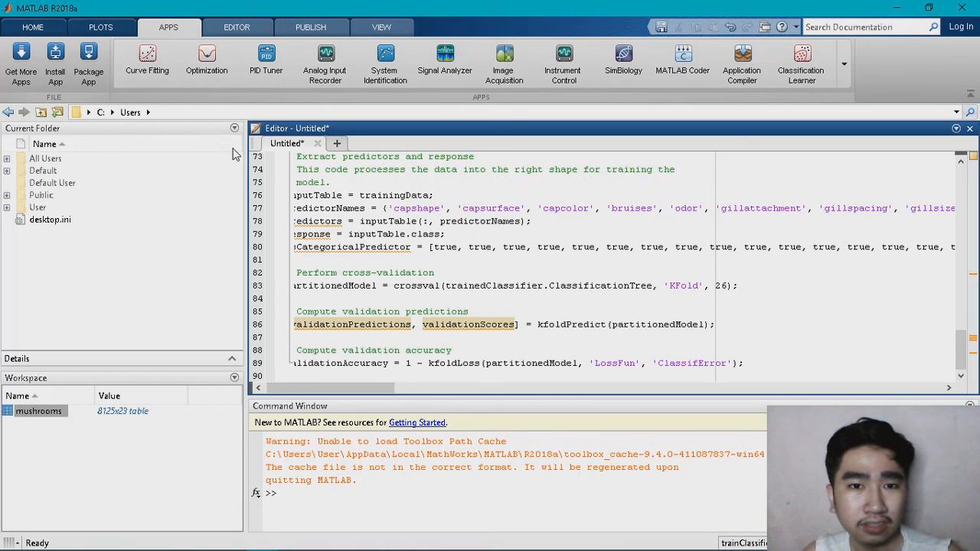
pyautogui.moveTo(314, 387)
pyautogui.mouseDown()
pyautogui.moveTo(337, 389)
pyautogui.moveTo(309, 381)
pyautogui.mouseUp()
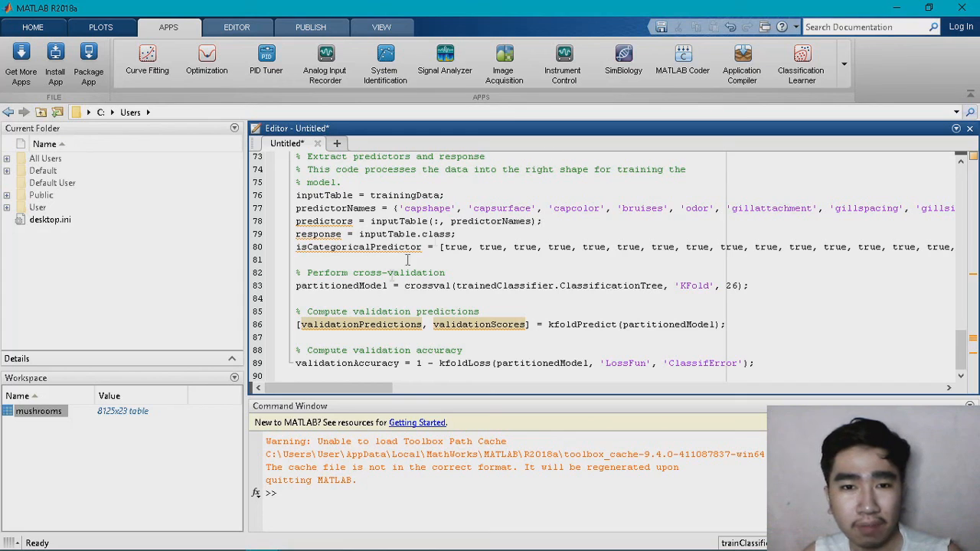
pyautogui.moveTo(342, 391); pyautogui.dragTo(327, 394)
pyautogui.moveTo(962, 351); pyautogui.dragTo(965, 175)
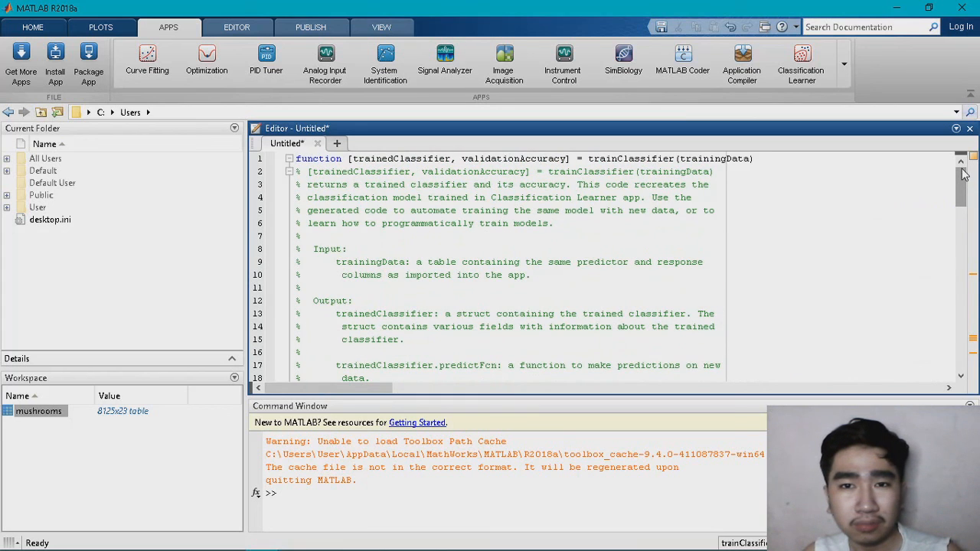